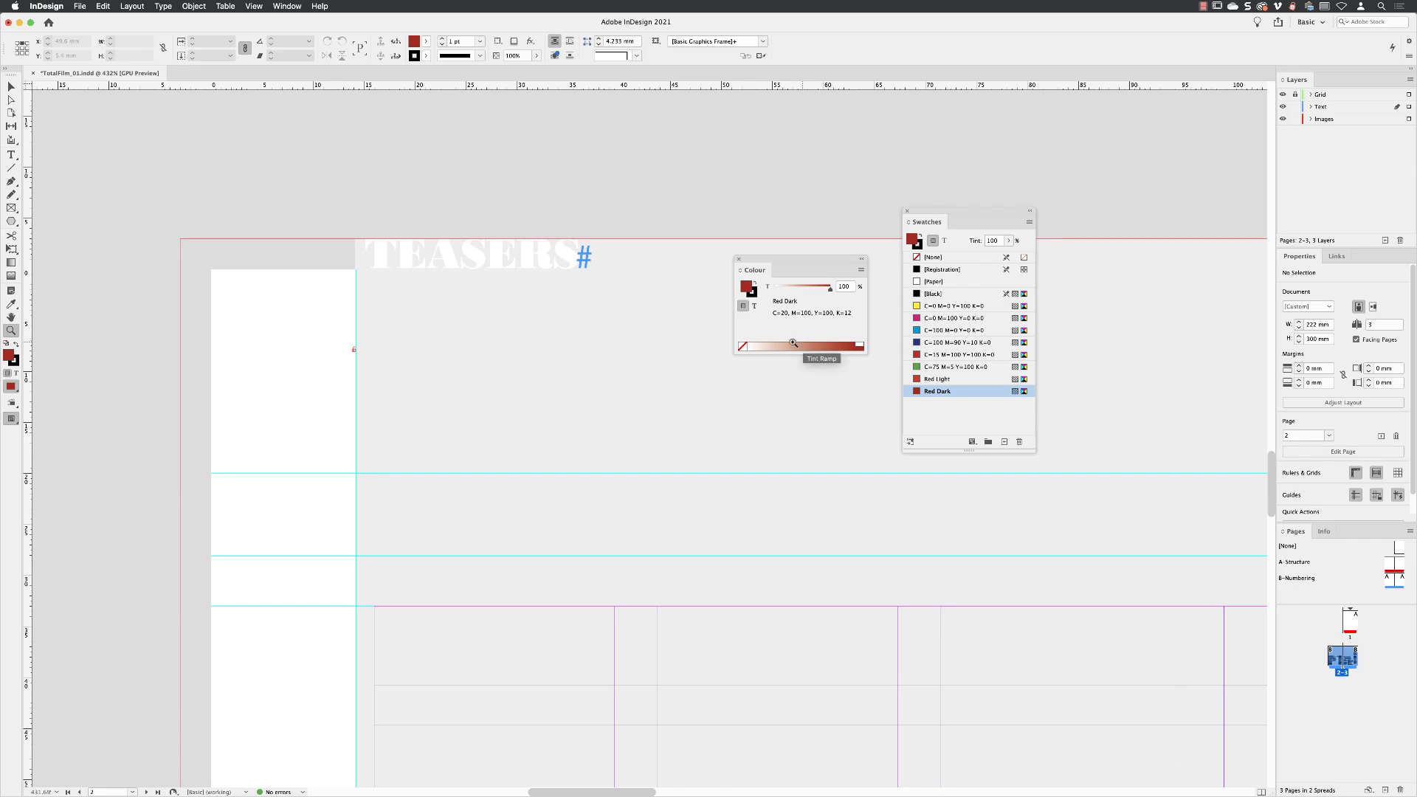
Show the Gradient settings and place them just above the Colour settings.
click(288, 6)
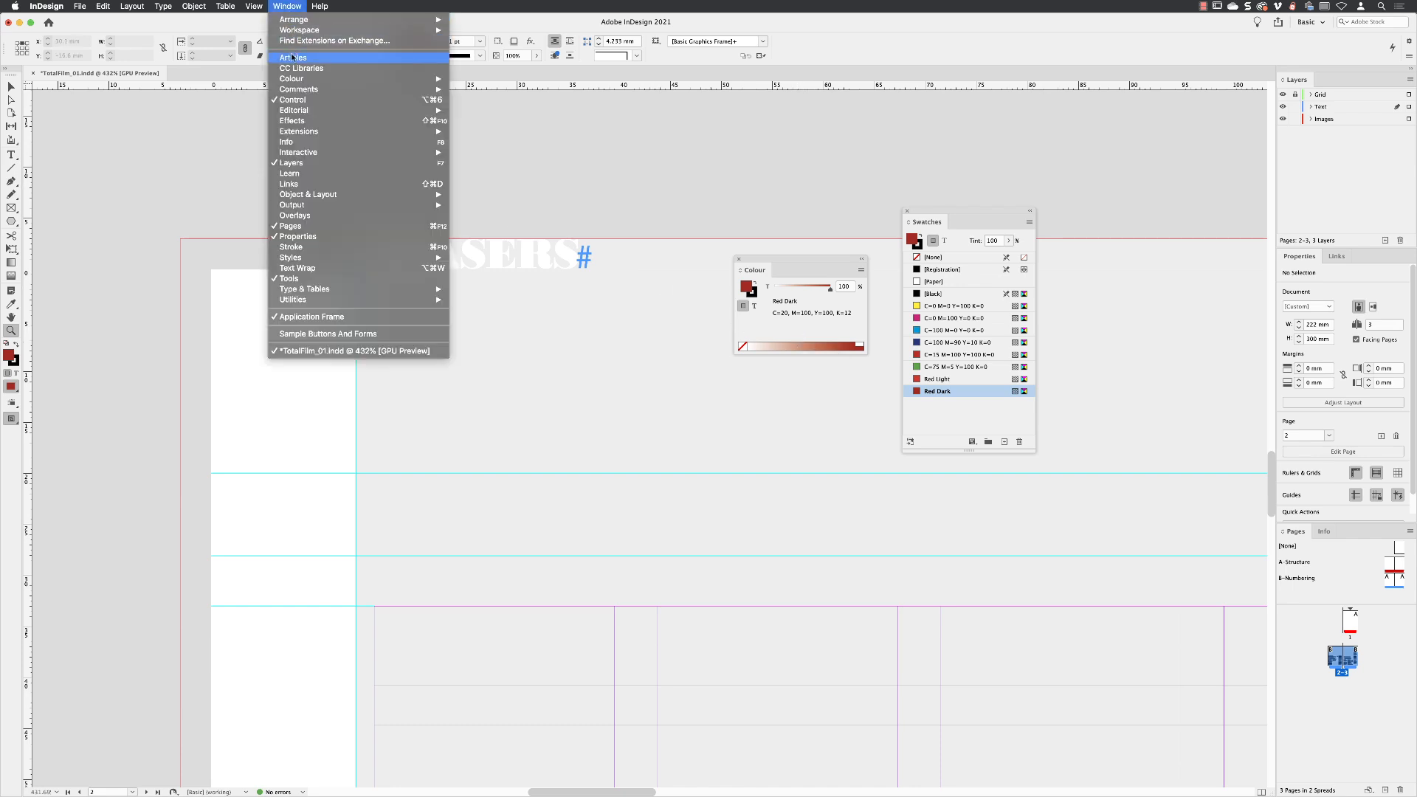
mouse_move(290, 79)
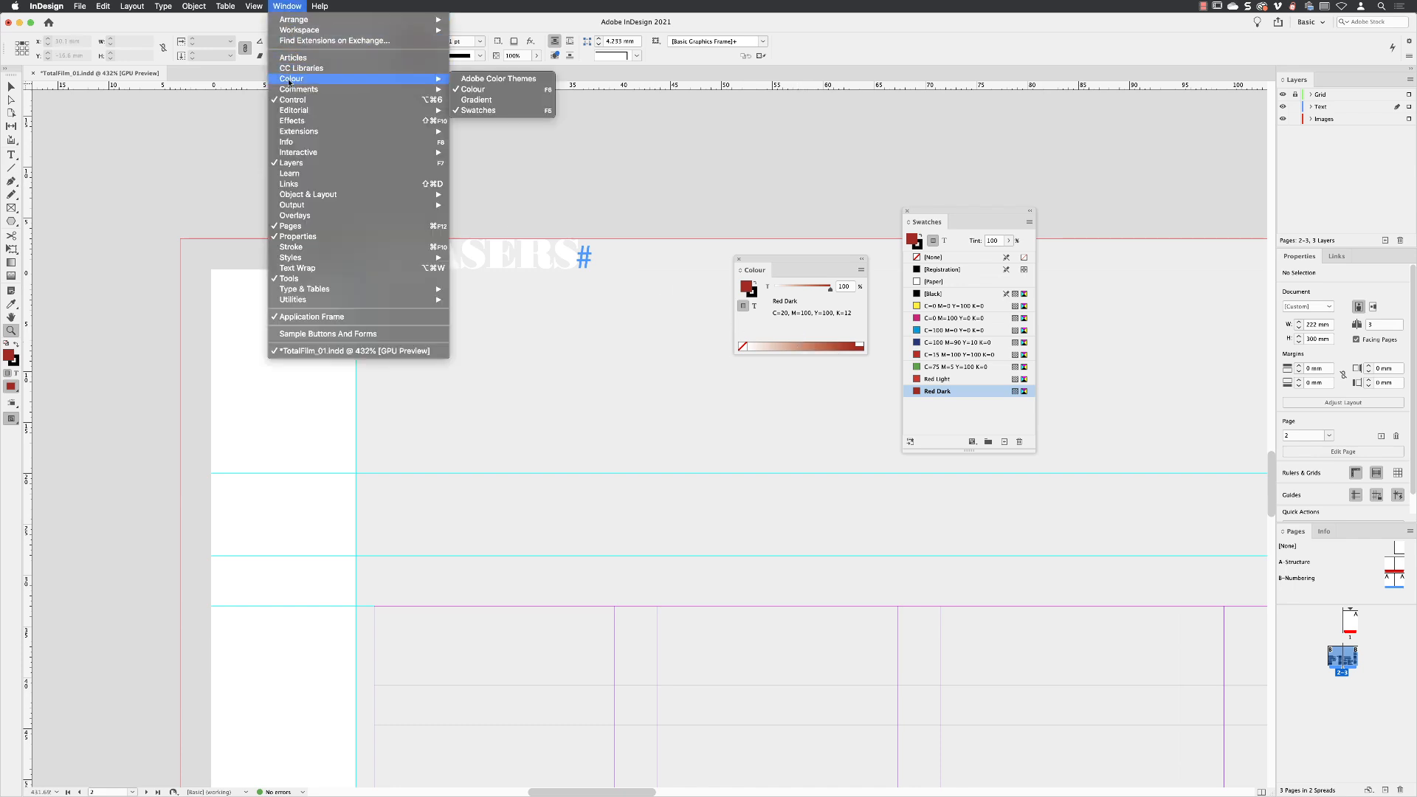
click(480, 100)
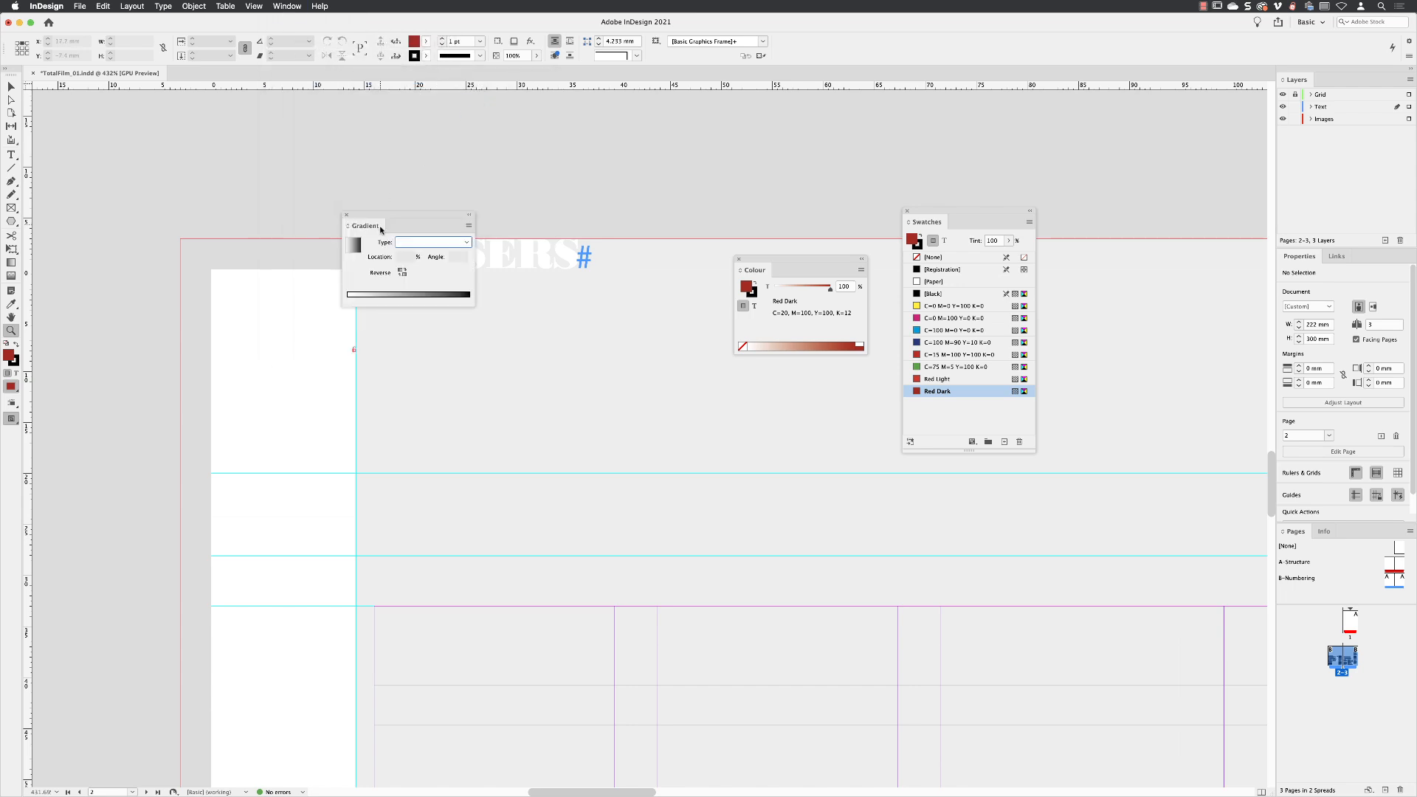
drag(387, 211, 777, 147)
Select the TEASERS text frame and apply the default white-to-black linear gradient to its fill.
key(v)
click(499, 279)
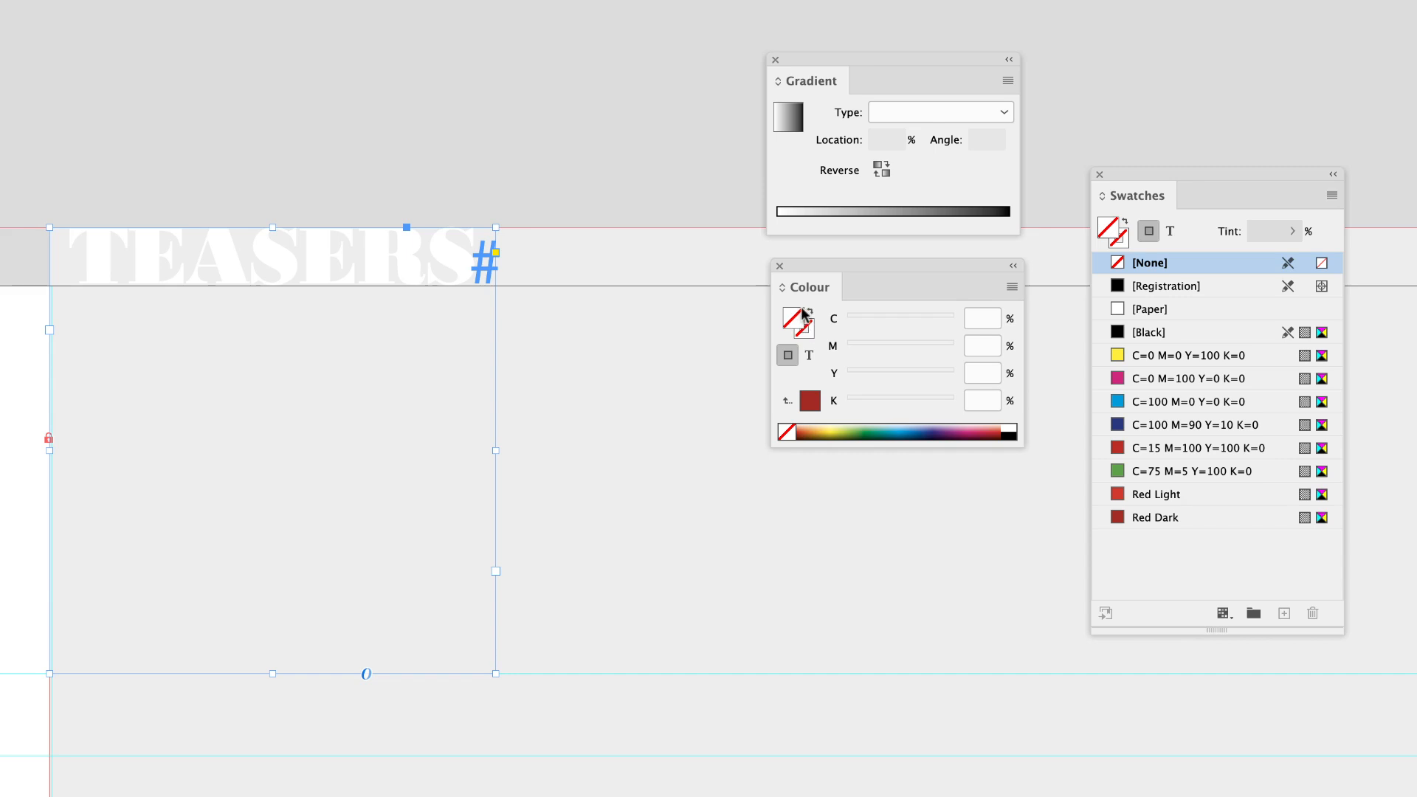
click(804, 336)
click(789, 315)
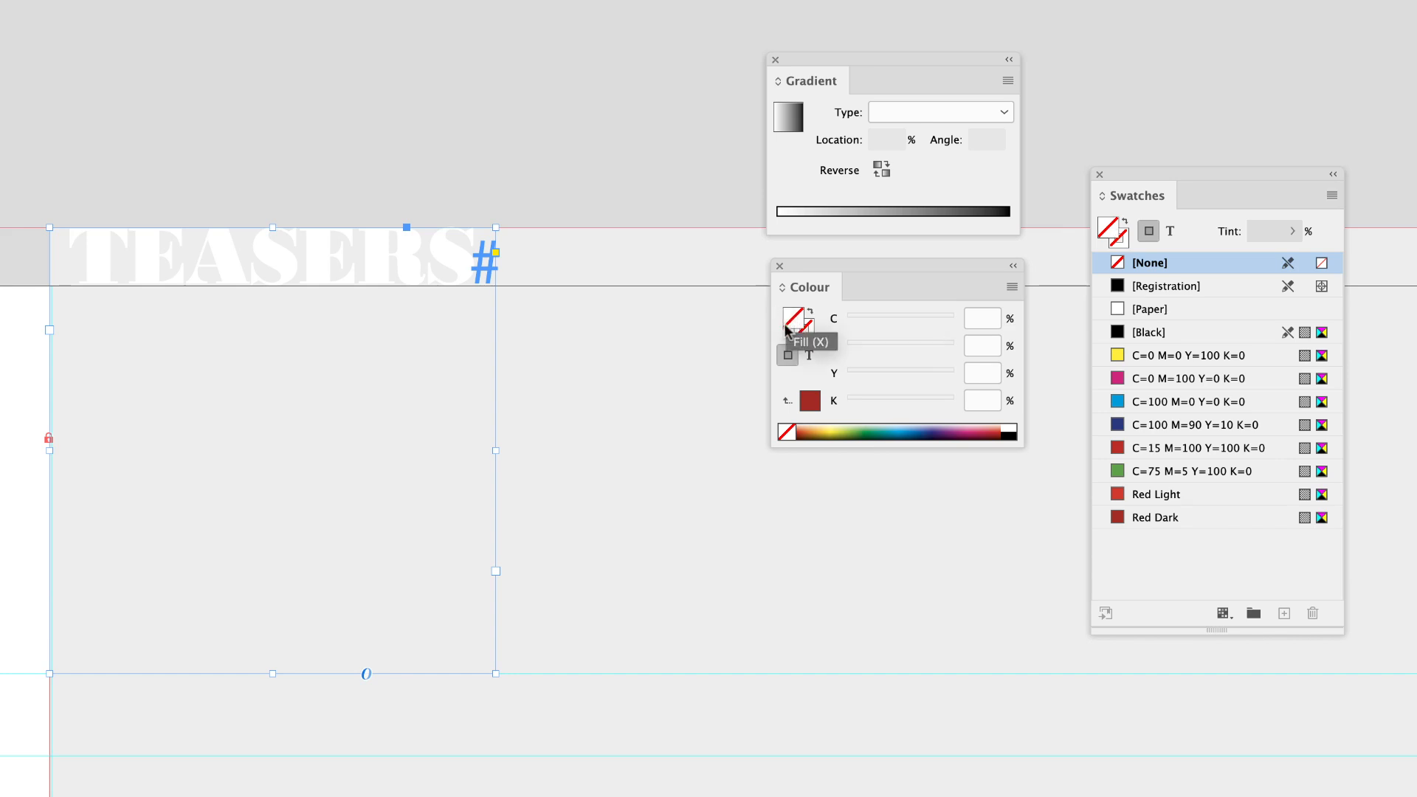
click(787, 122)
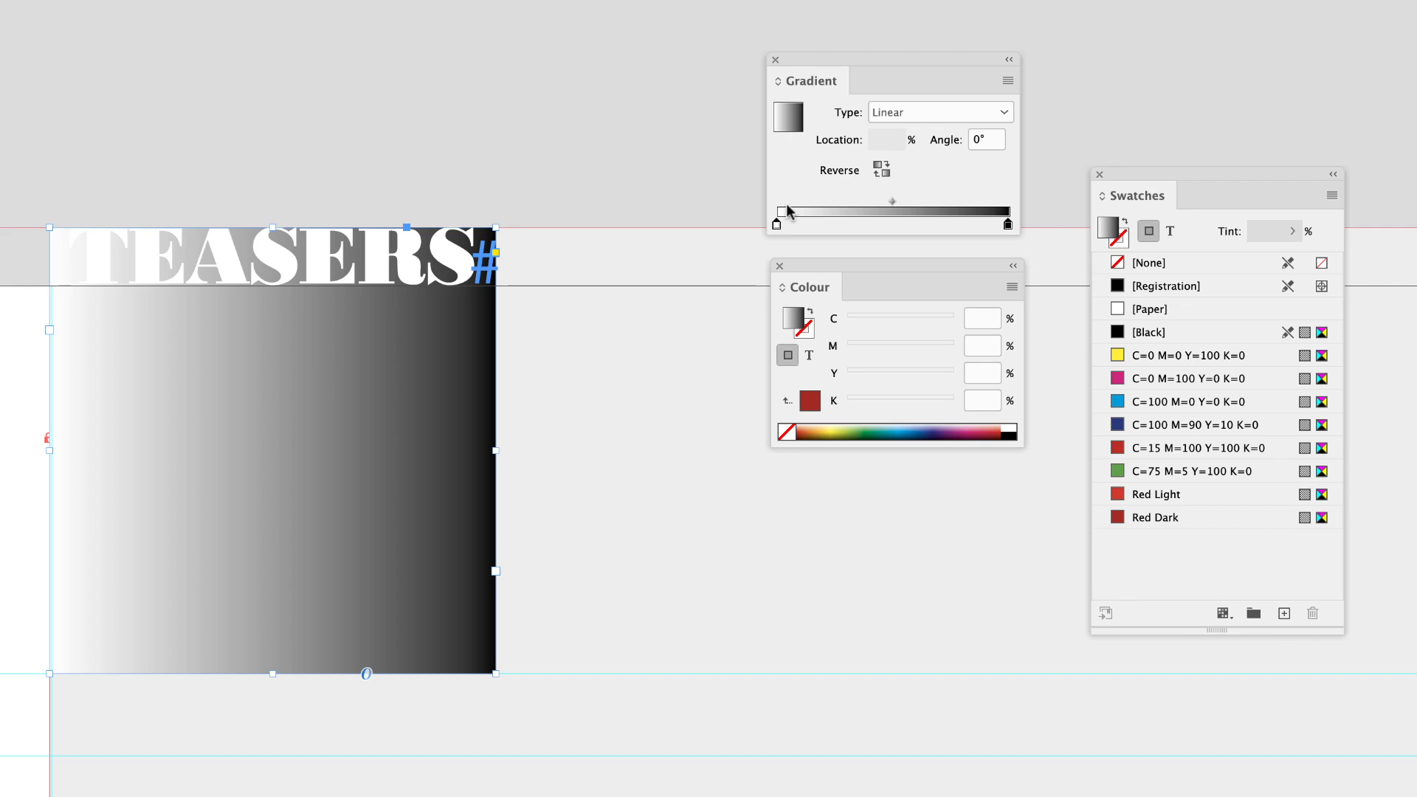
Set the angle of the TEASERS frame's gradient to 90°.
click(995, 143)
text(90)
key(Return)
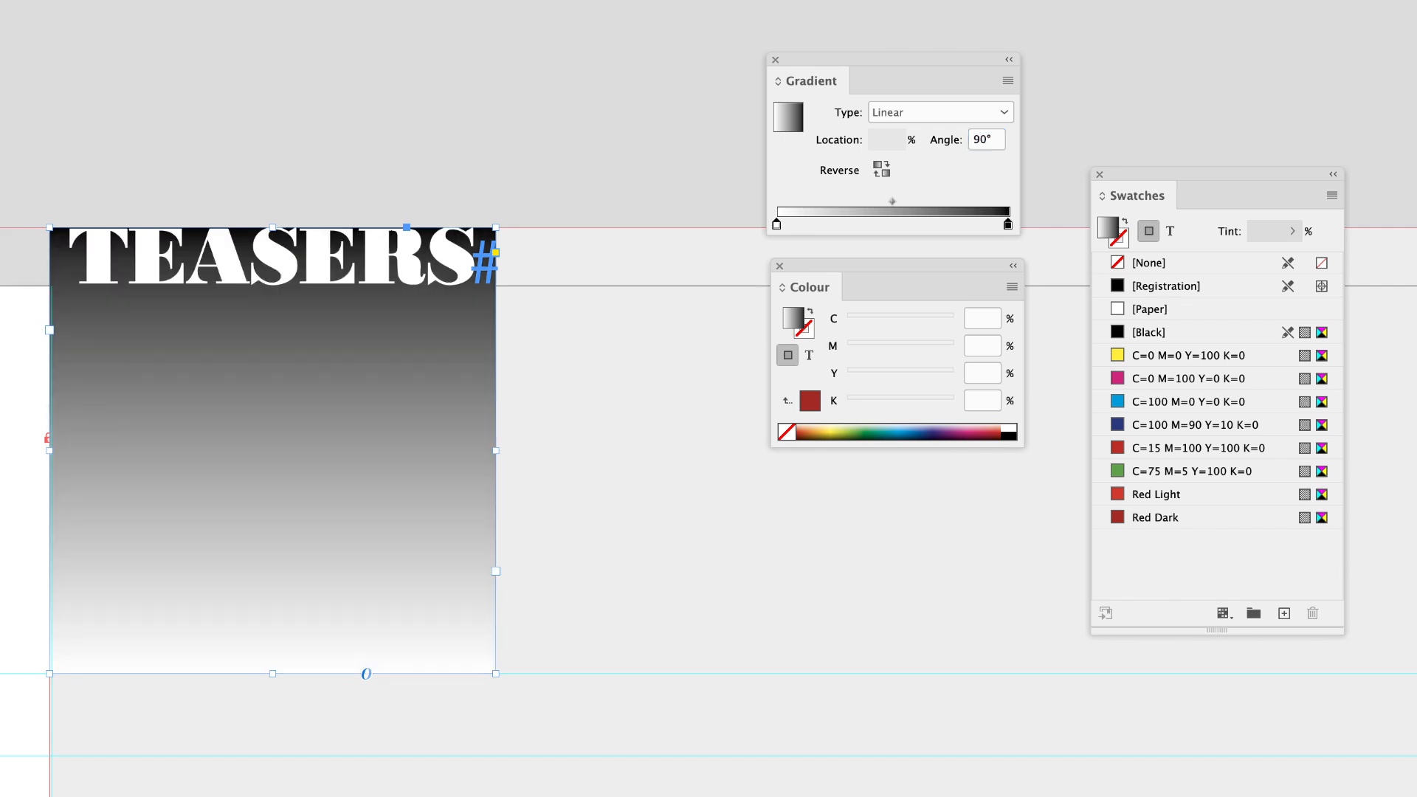
Try spectrum yellow and blue on the gradient's white stop, try a solid Red Light fill on the frame, and undo that fill.
click(775, 224)
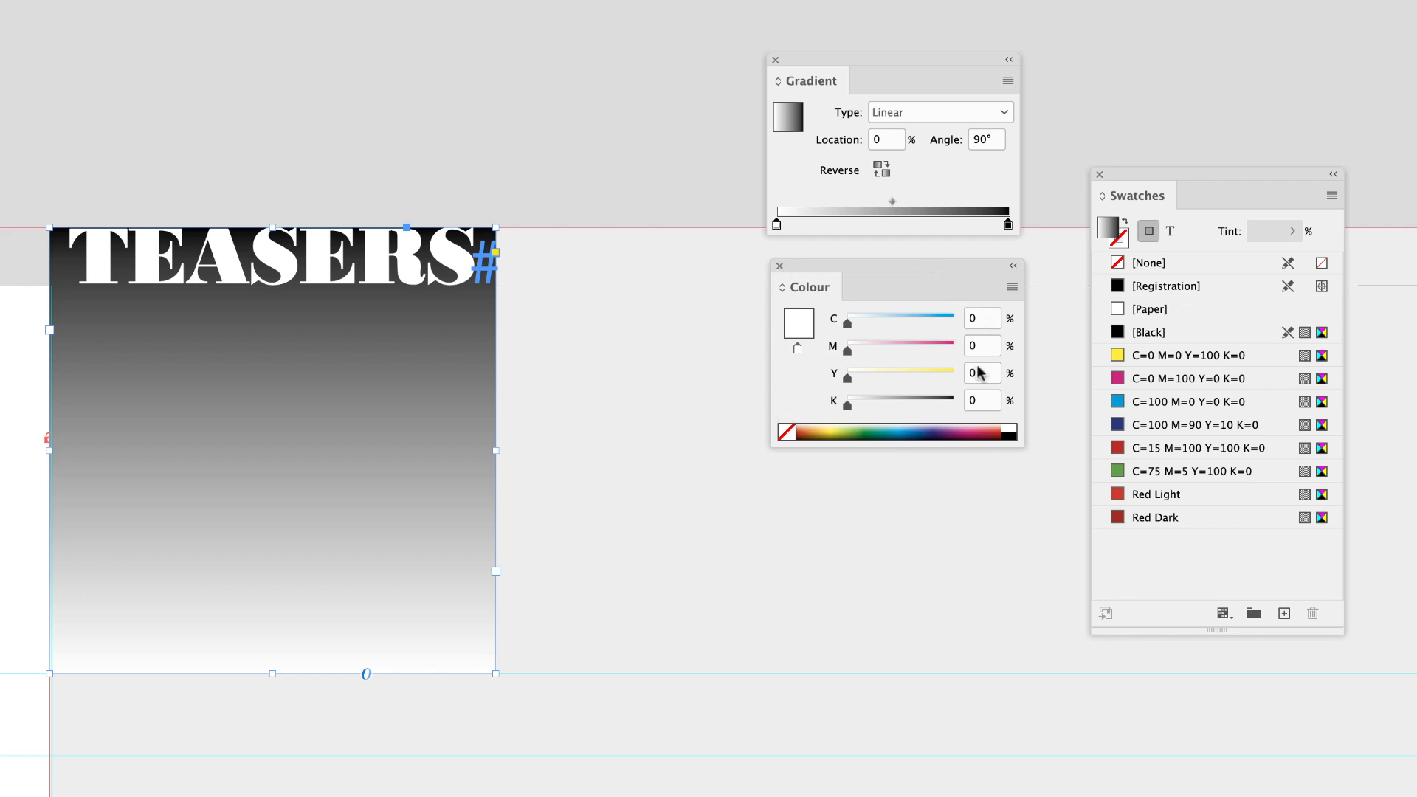
click(842, 431)
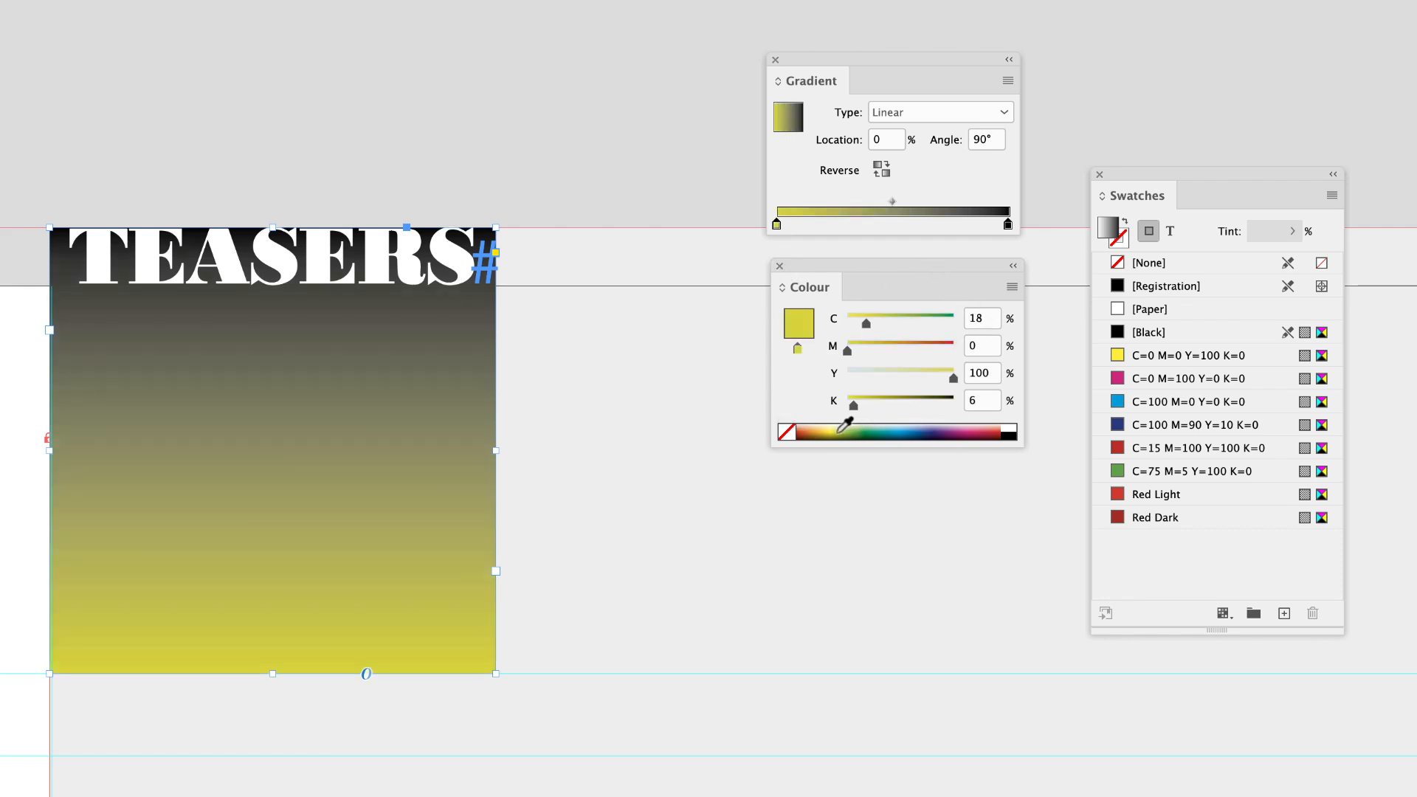
click(917, 428)
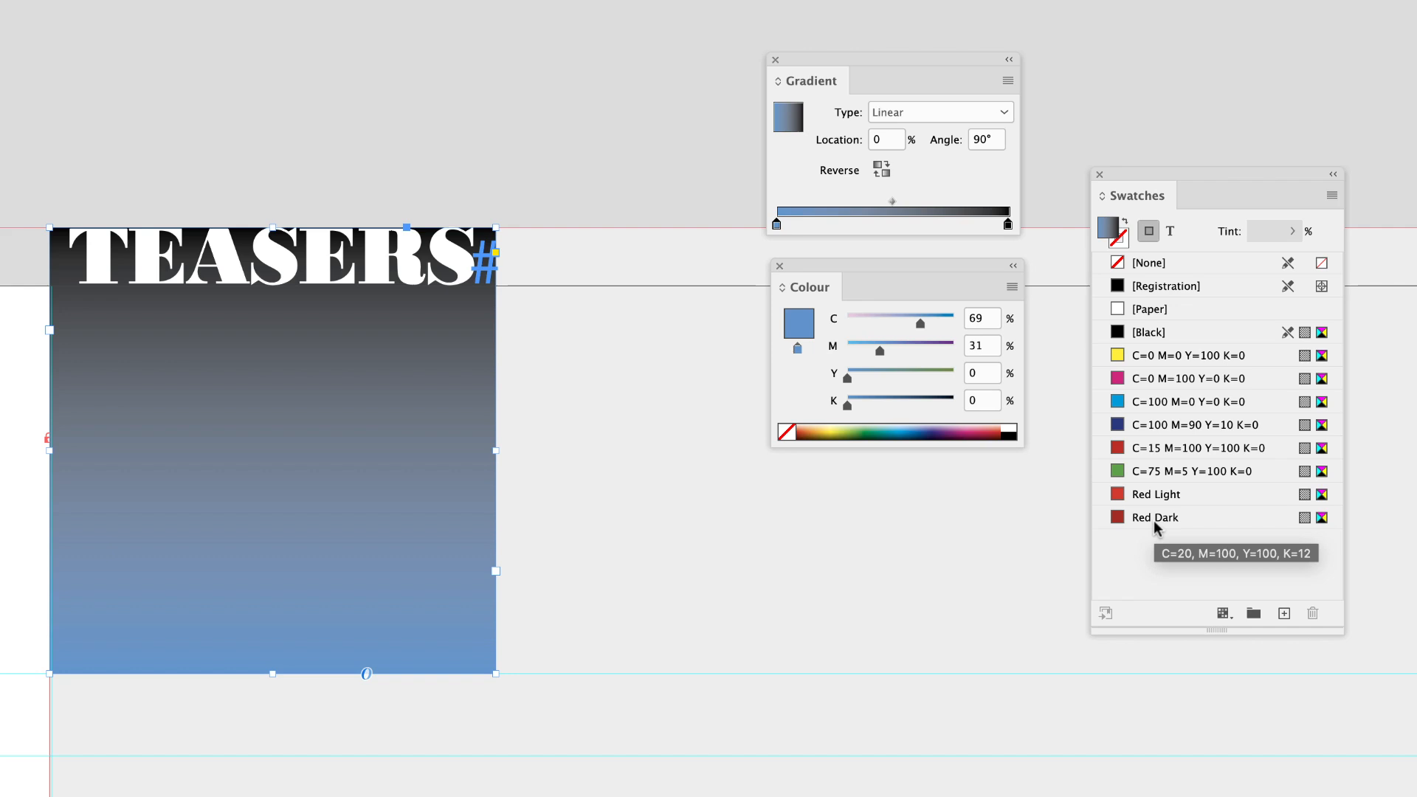
click(1187, 500)
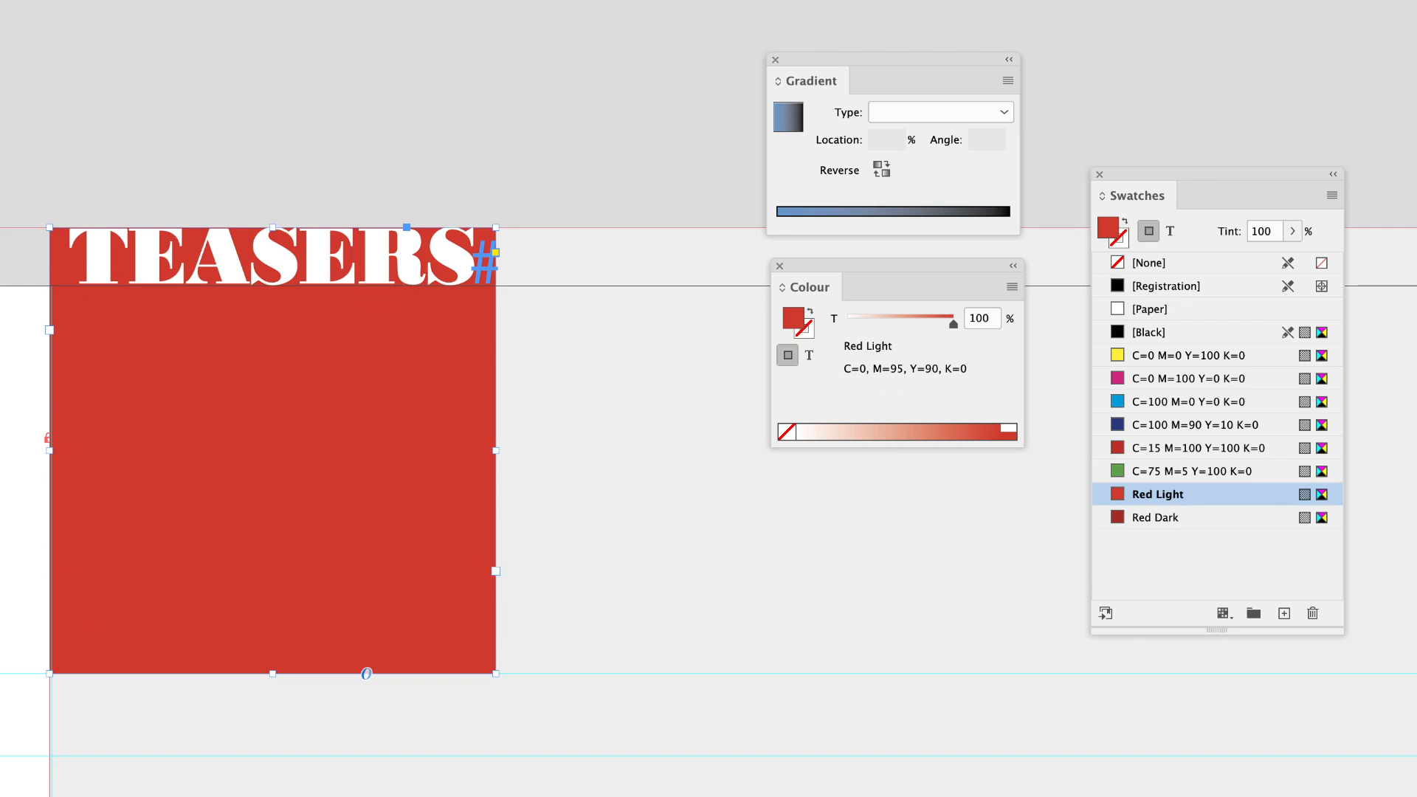
key(super+z)
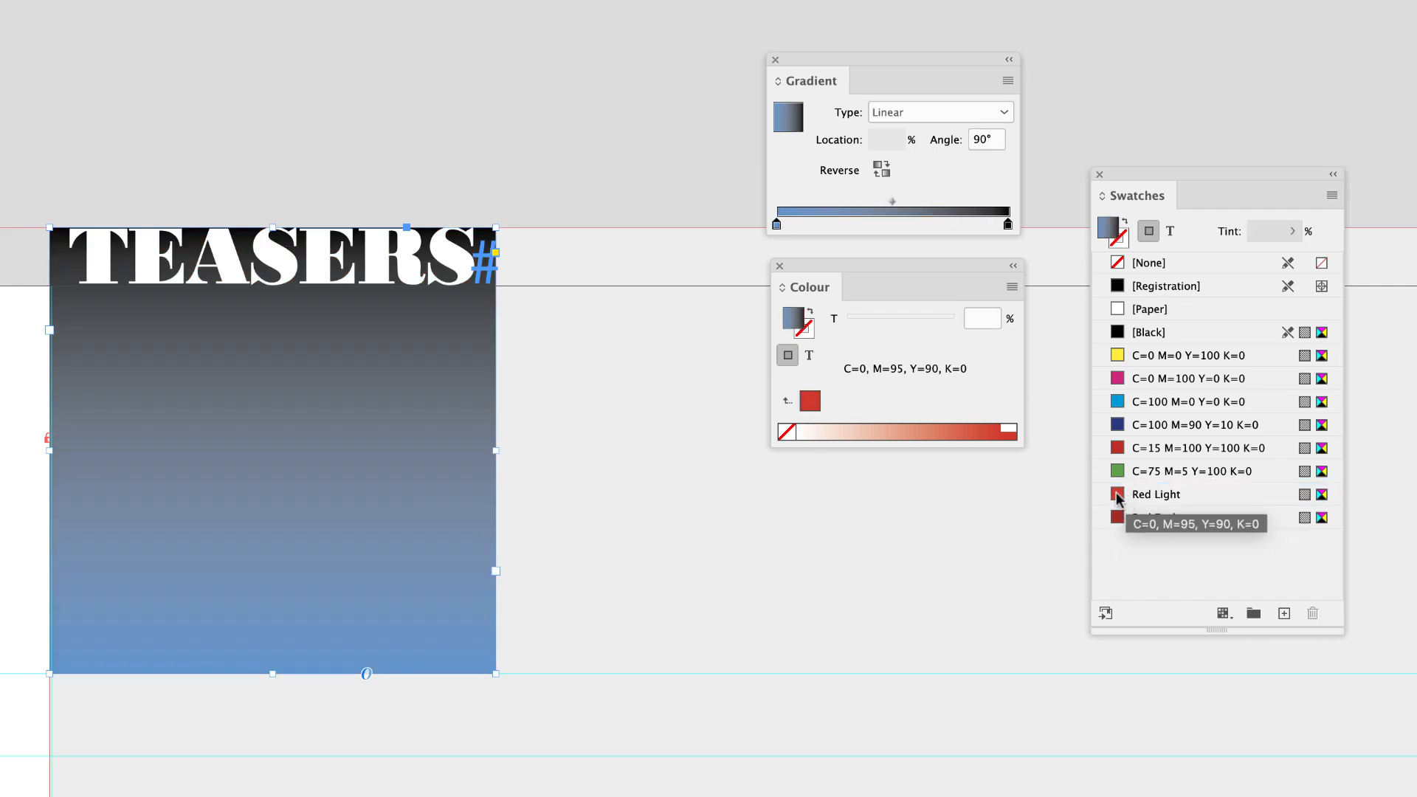
Apply the Red Light swatch to the gradient's stop at 0% location.
drag(1117, 498, 877, 277)
drag(804, 231, 776, 228)
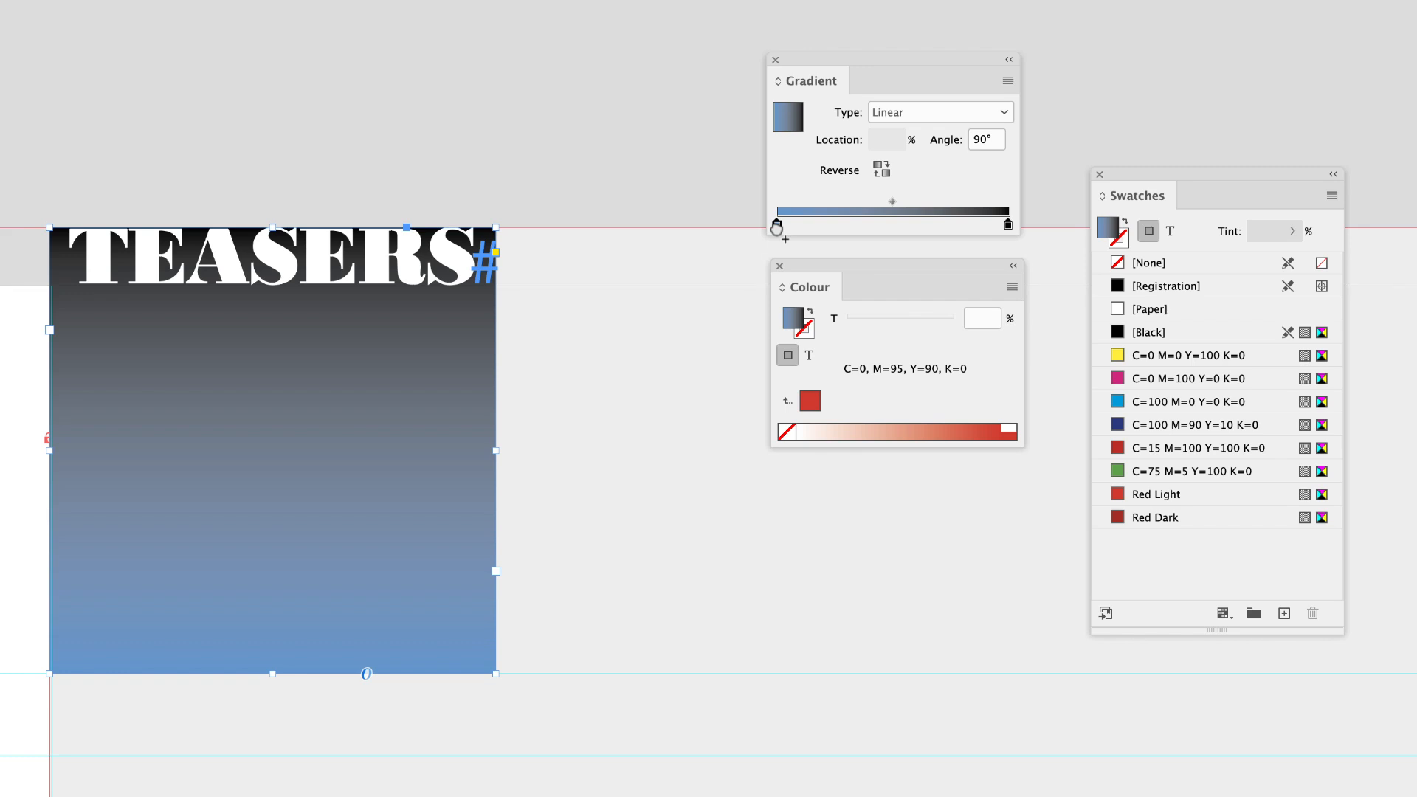
drag(776, 228, 777, 225)
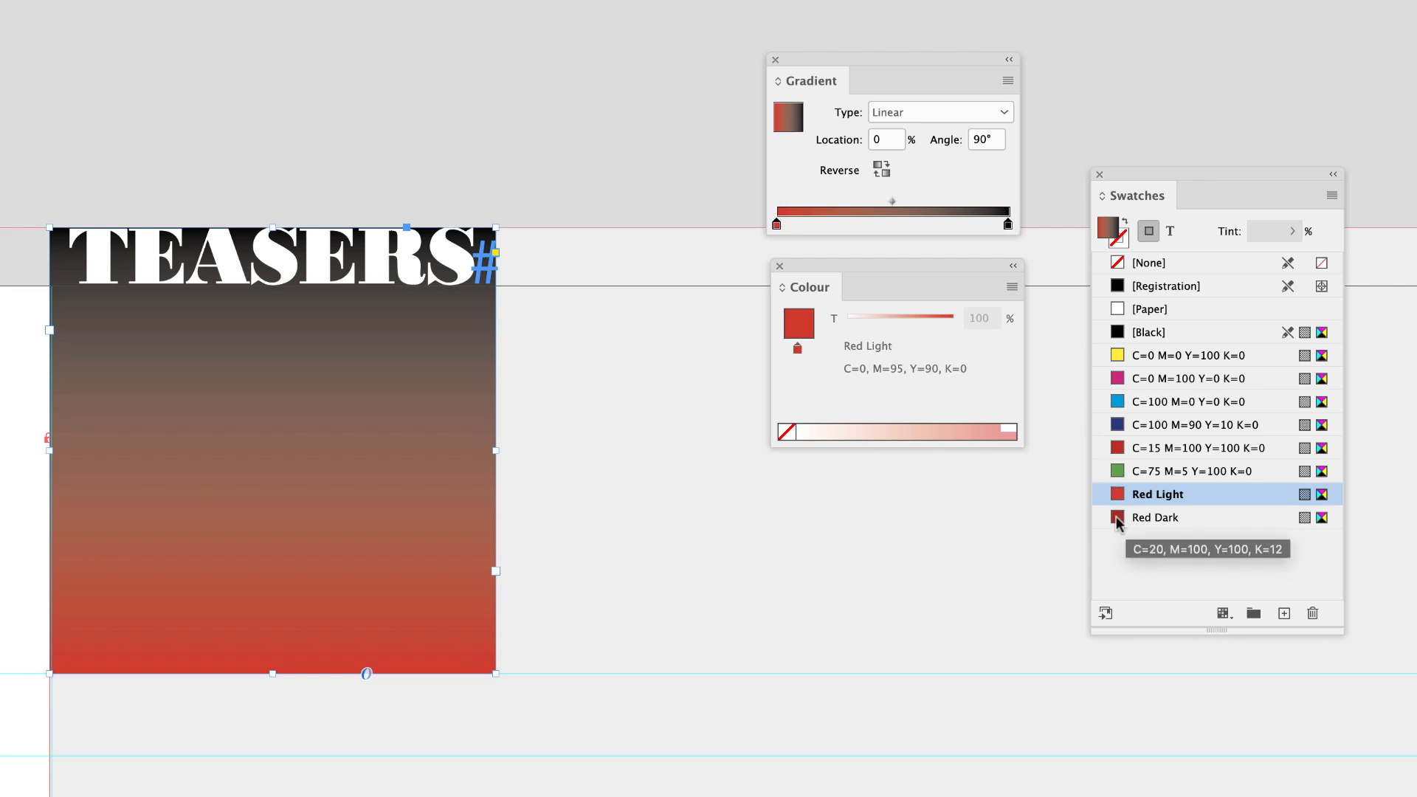
Add a Red Dark stop to the gradient, remove the black stop, and move Red Dark to 100%.
mouse_move(994, 270)
mouse_down()
mouse_move(986, 217)
mouse_move(1010, 227)
mouse_move(986, 224)
mouse_up()
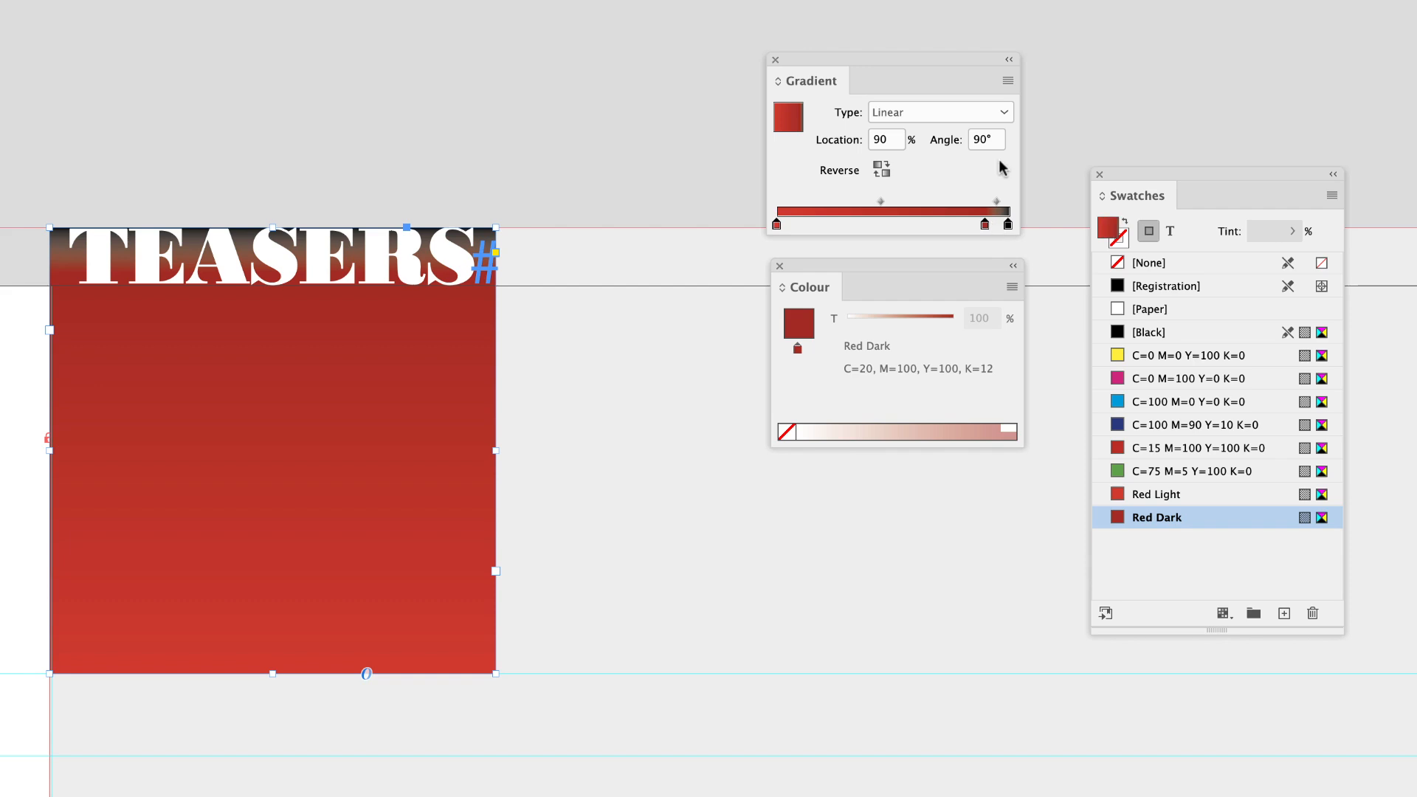
click(1008, 225)
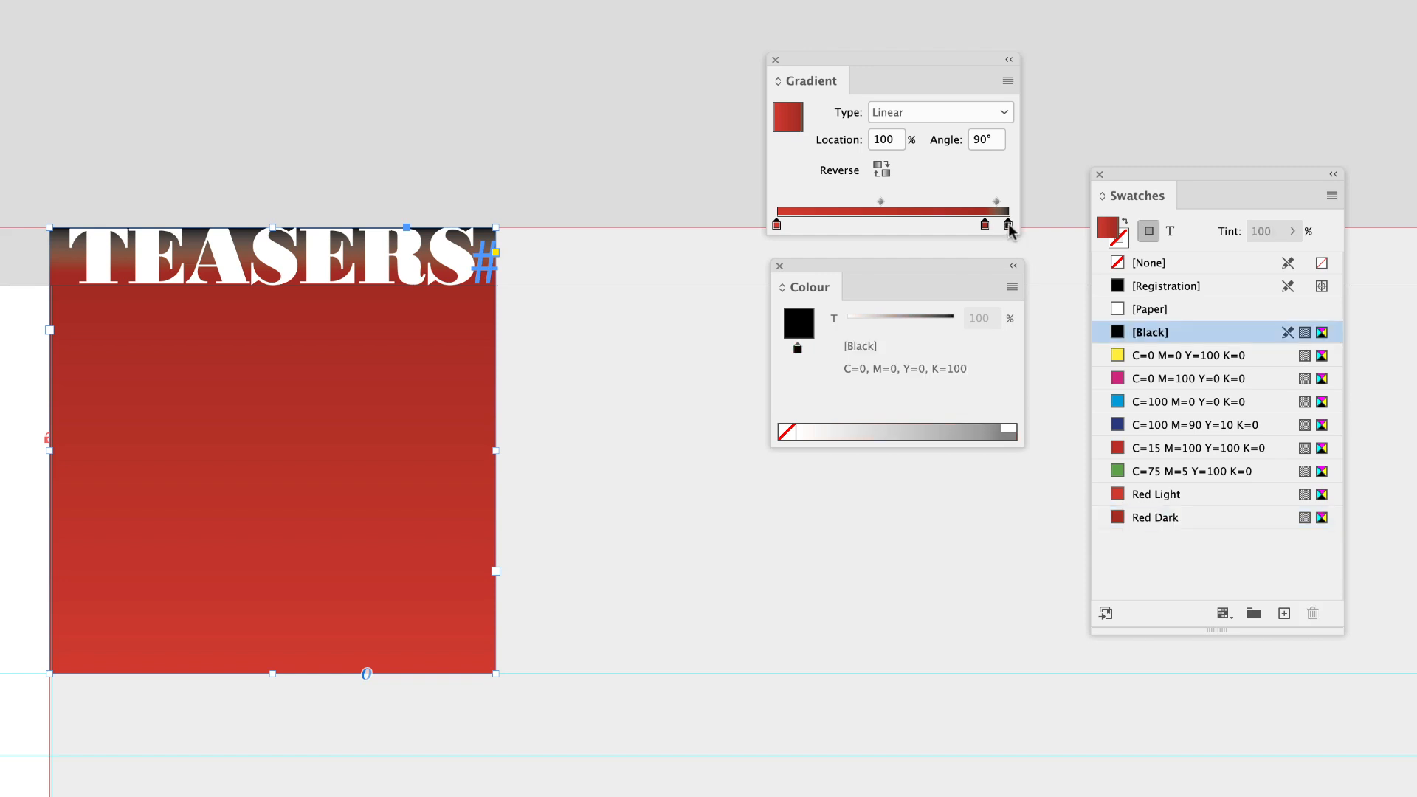
drag(1009, 224, 1033, 255)
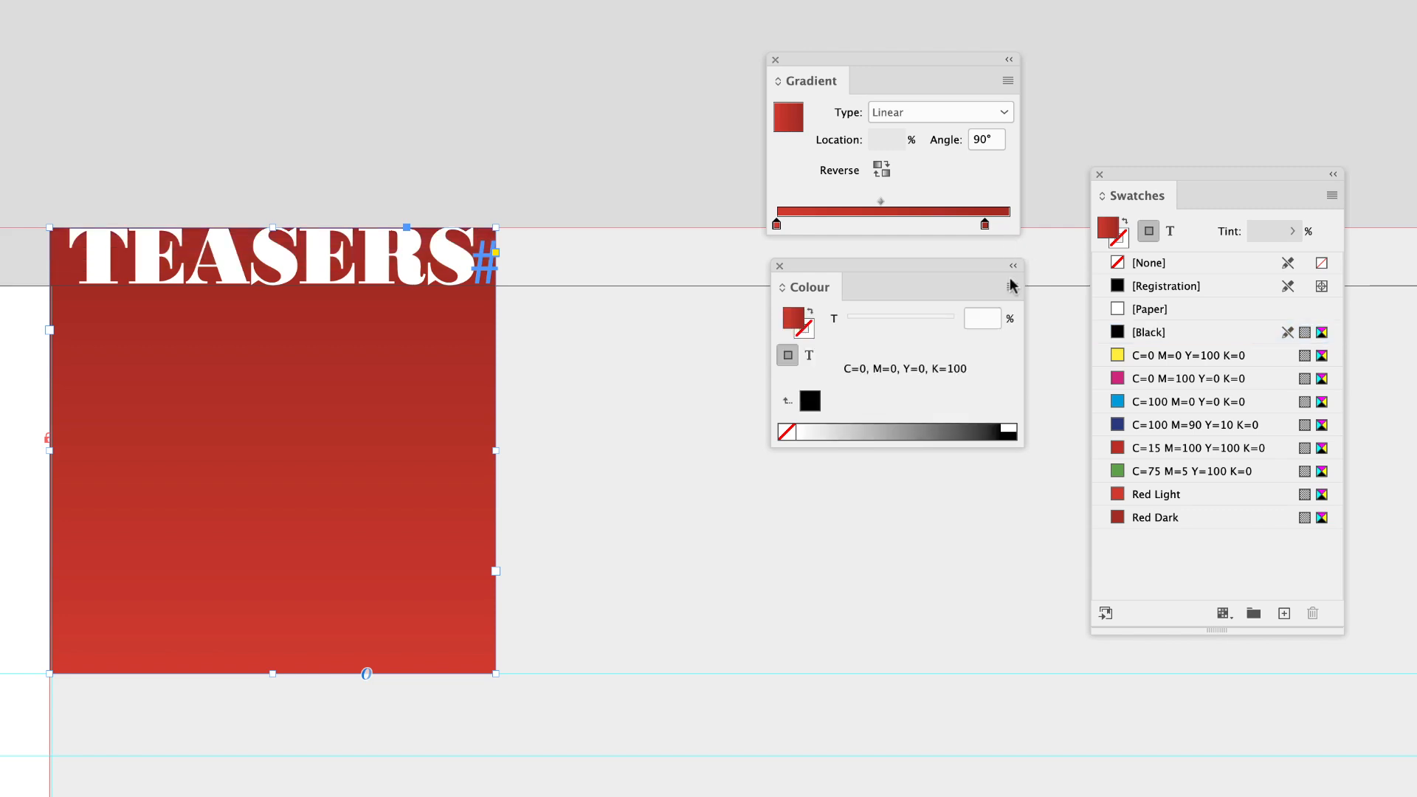
drag(985, 223, 1019, 223)
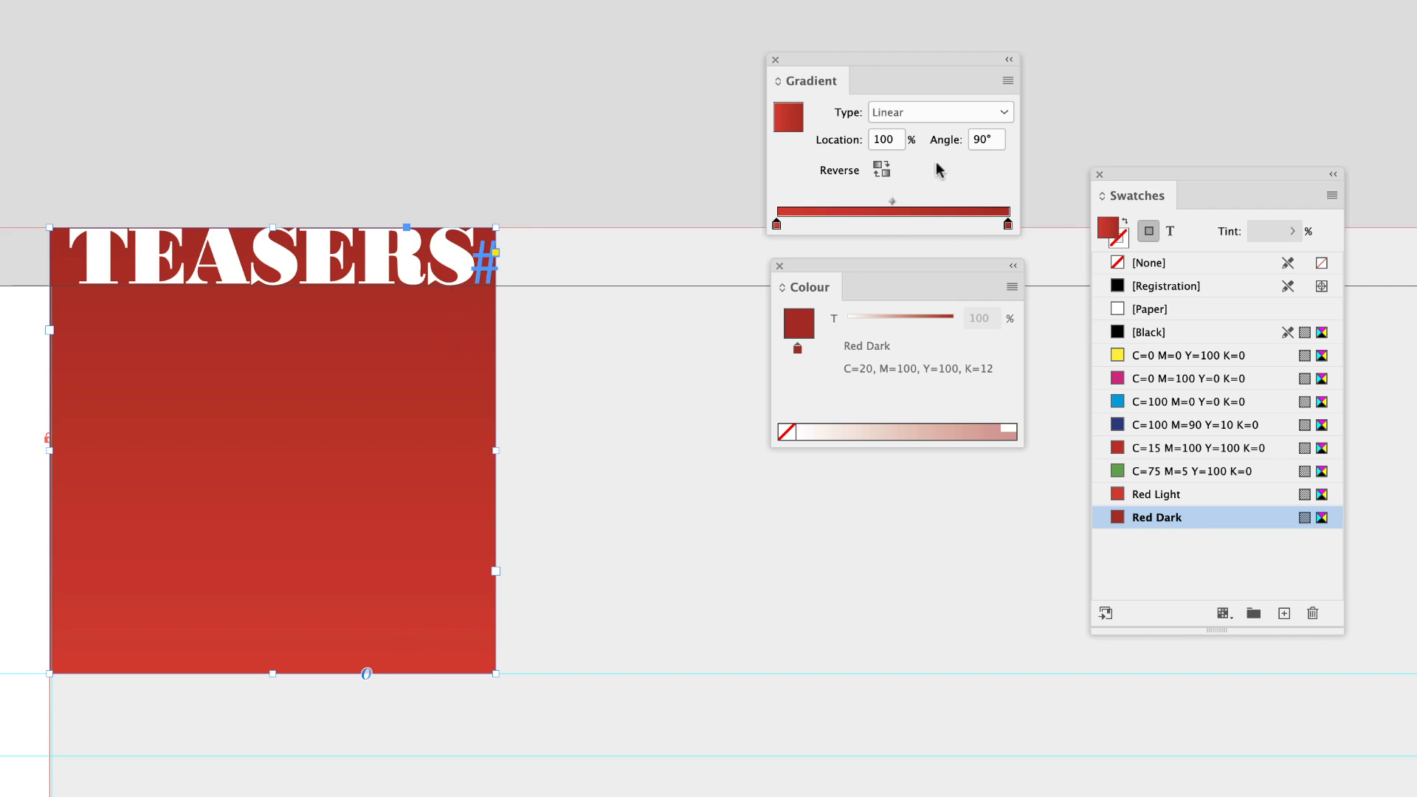
Reverse the gradient and move the Red Light stop to a location of about 47%.
click(882, 173)
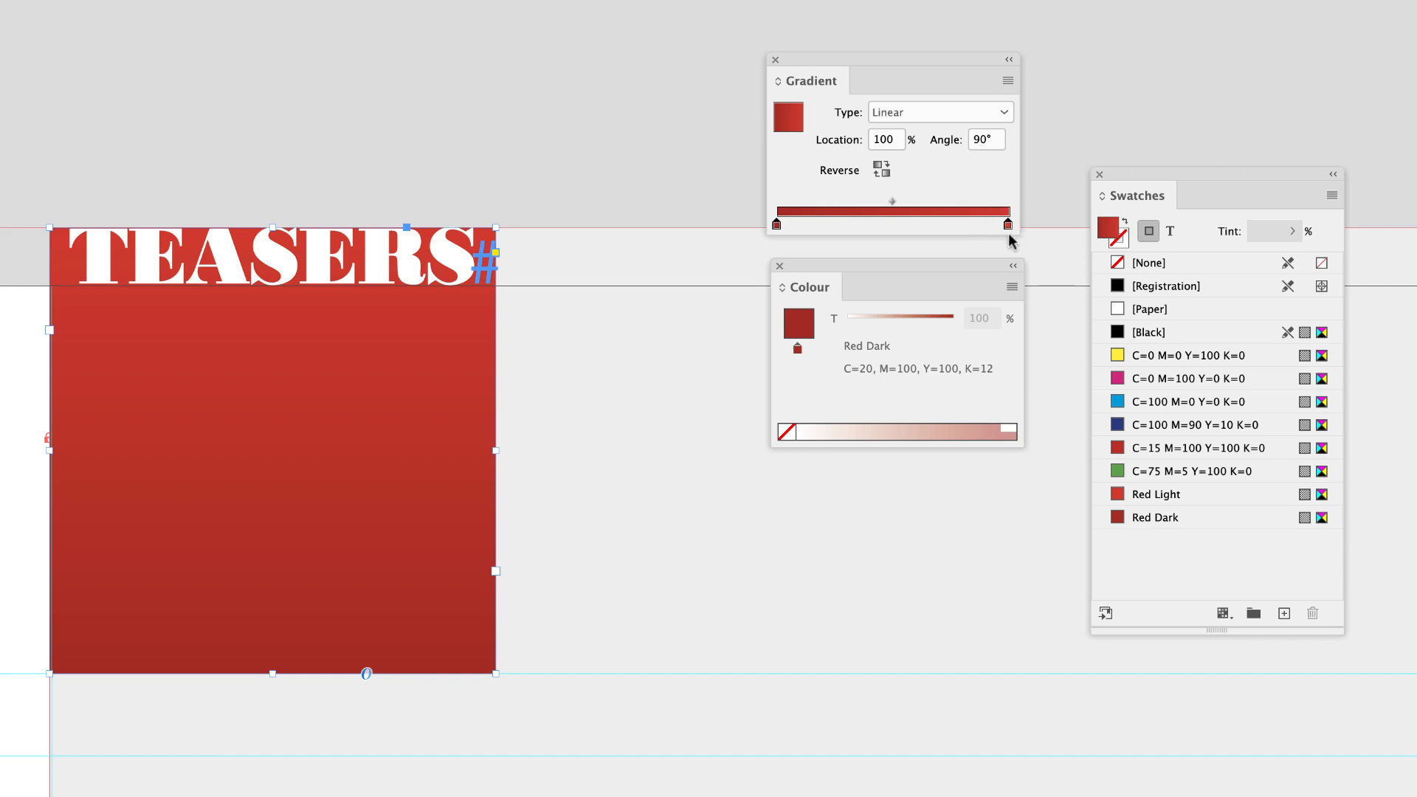
drag(1008, 226, 892, 225)
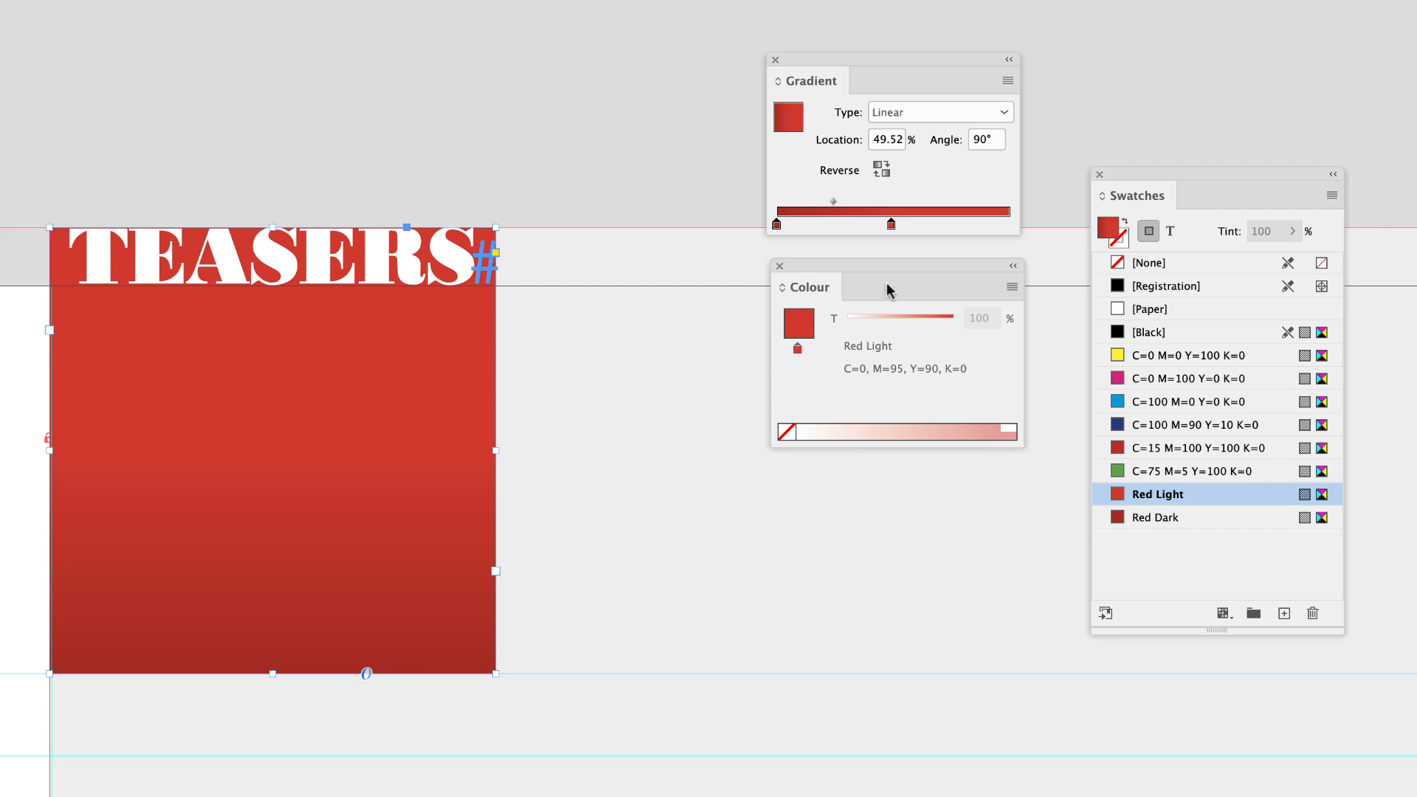
drag(892, 223, 794, 228)
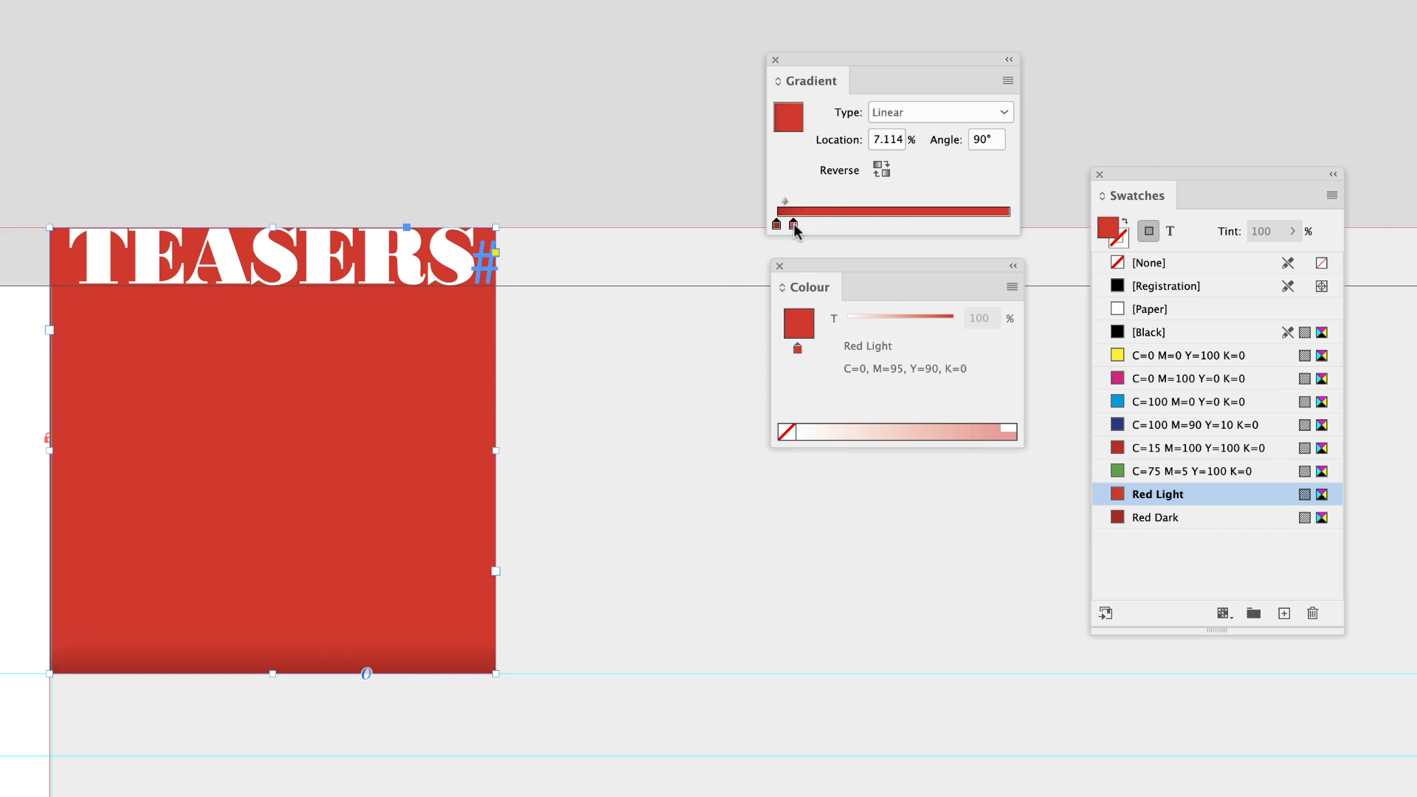
drag(796, 229, 898, 228)
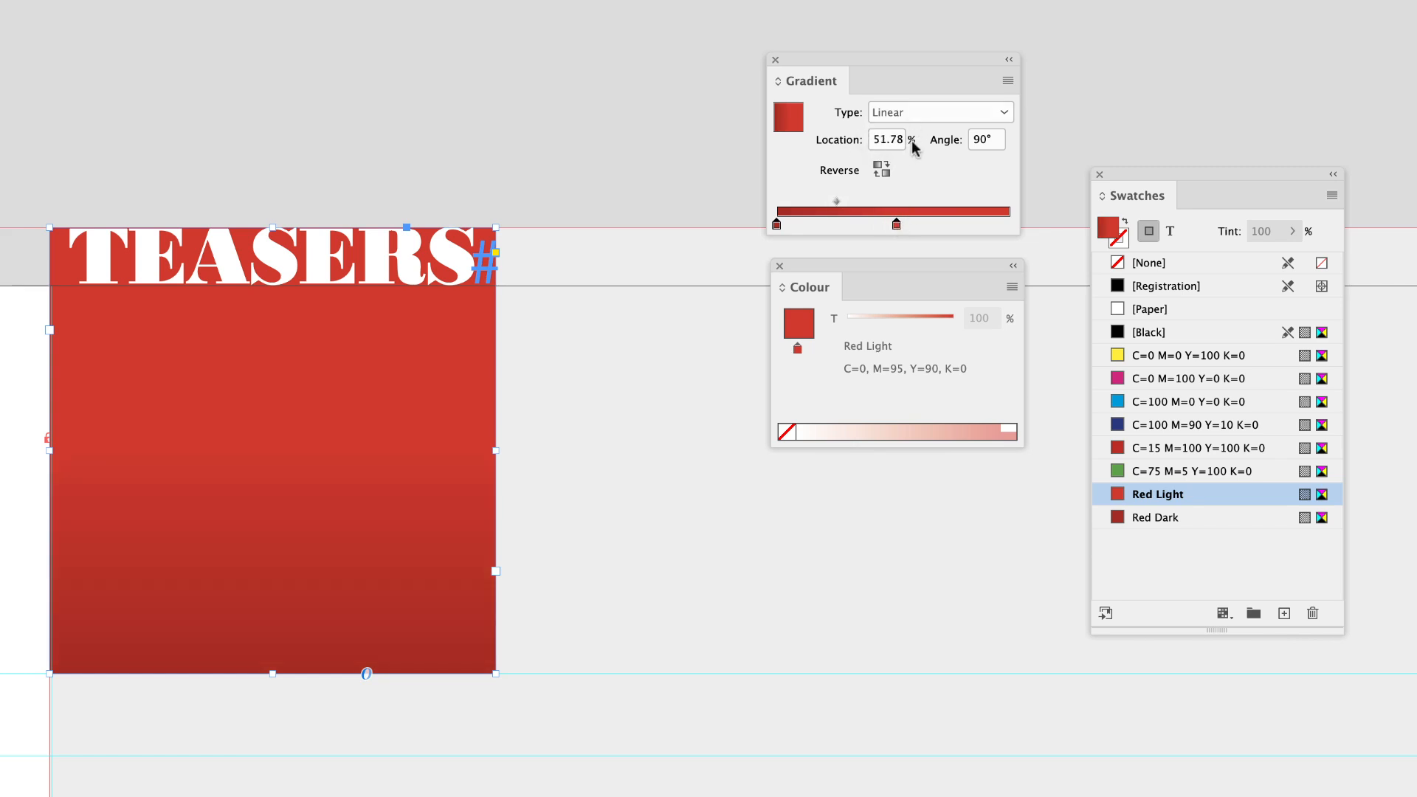
click(777, 223)
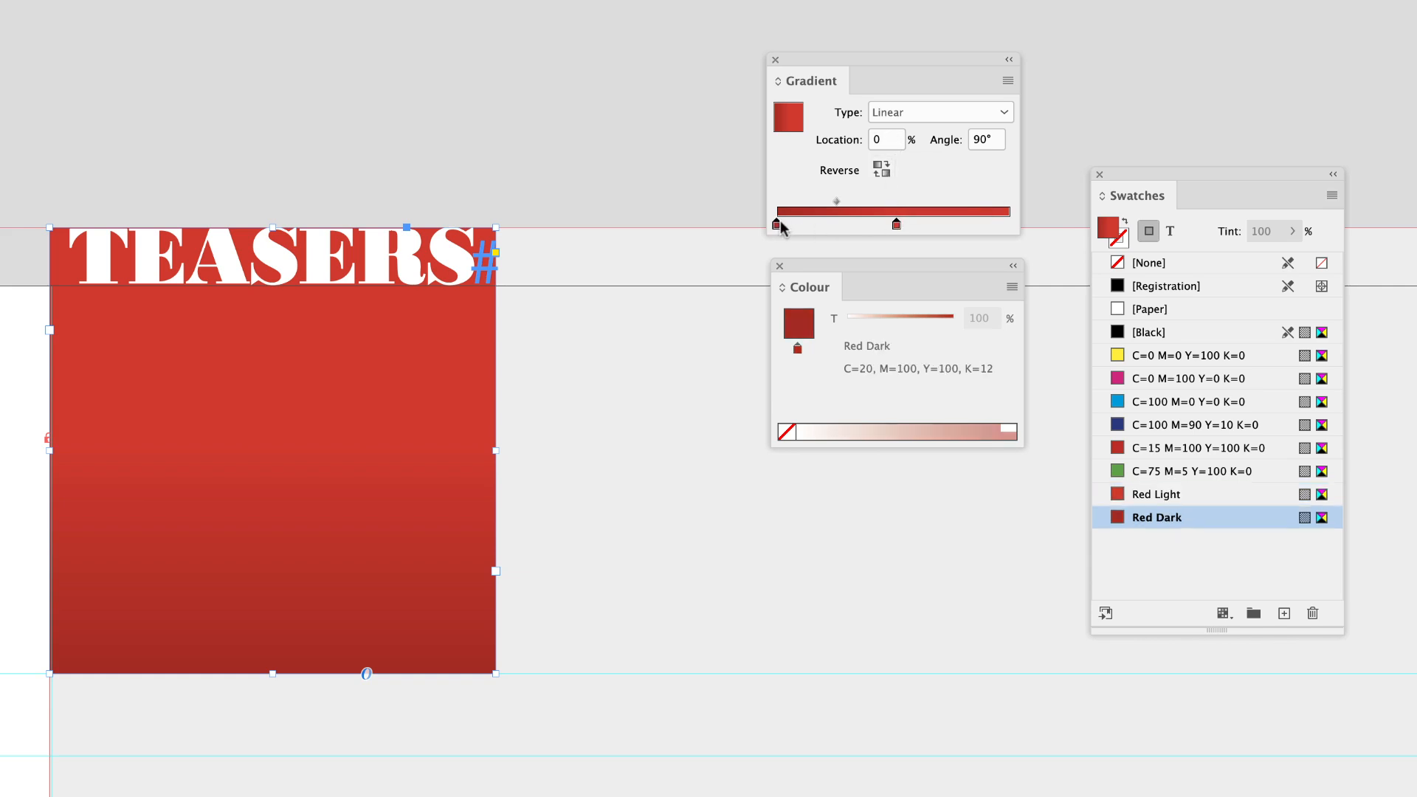
click(896, 223)
mouse_move(896, 225)
mouse_down()
mouse_move(1018, 227)
mouse_move(887, 224)
mouse_up()
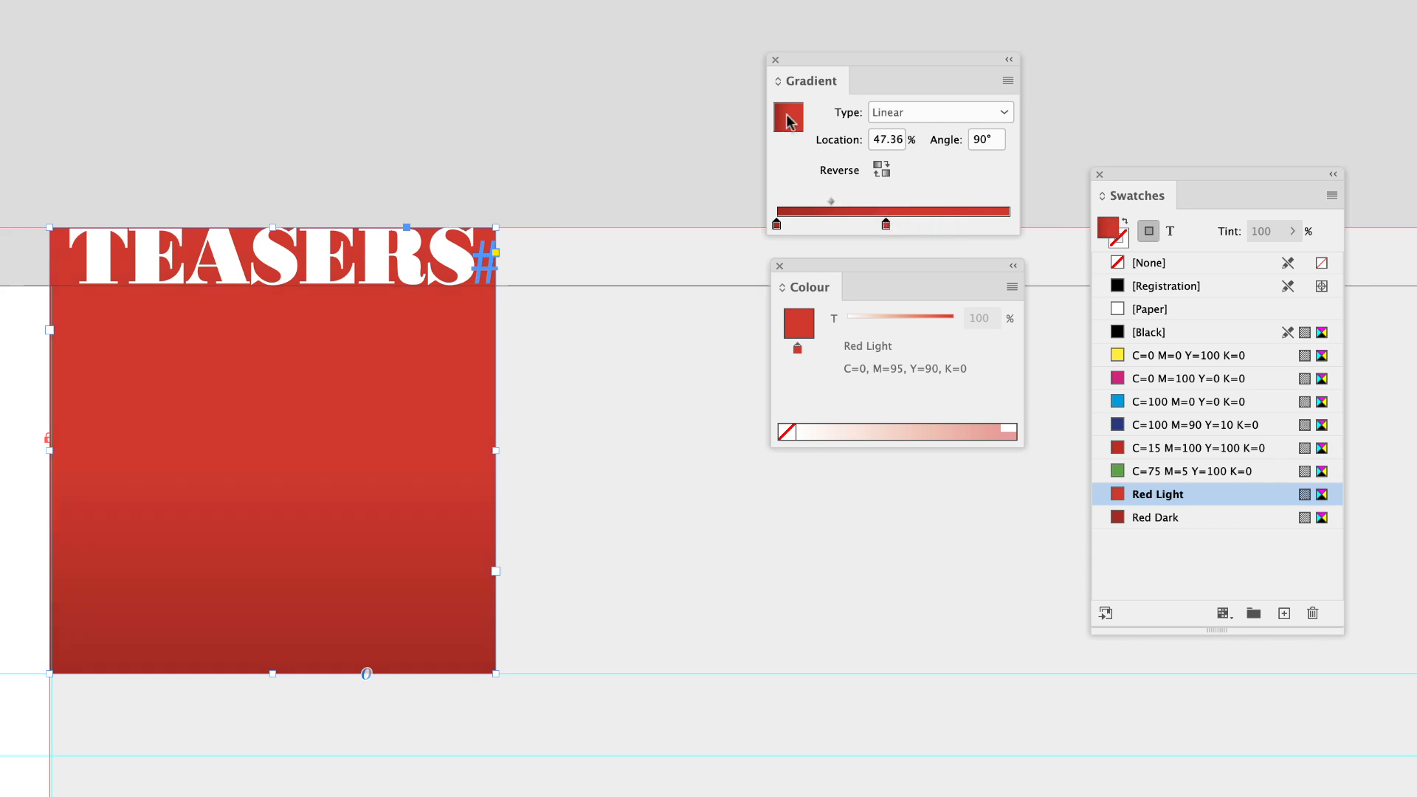
Save the current gradient as a swatch and name it Red Gradient.
right_click(788, 120)
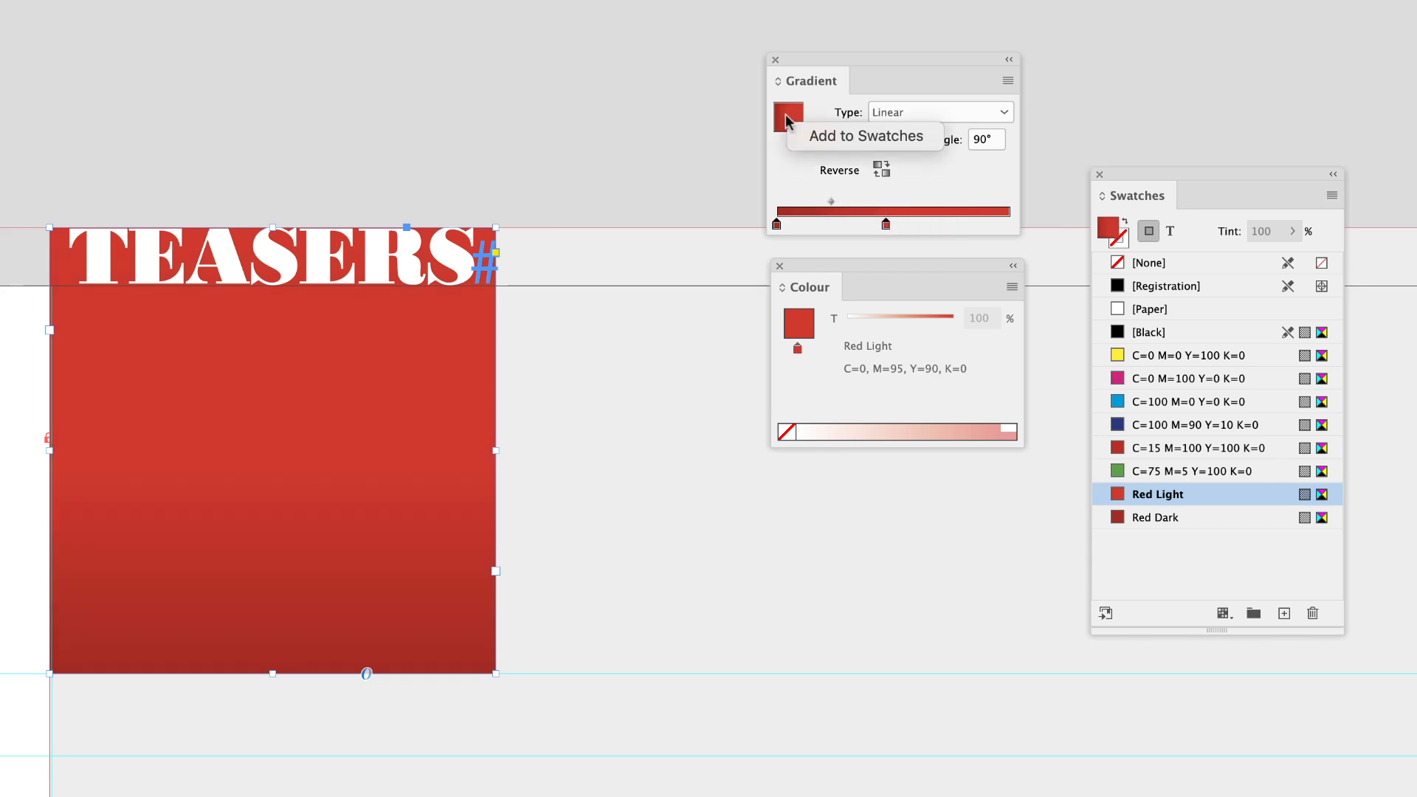
click(825, 141)
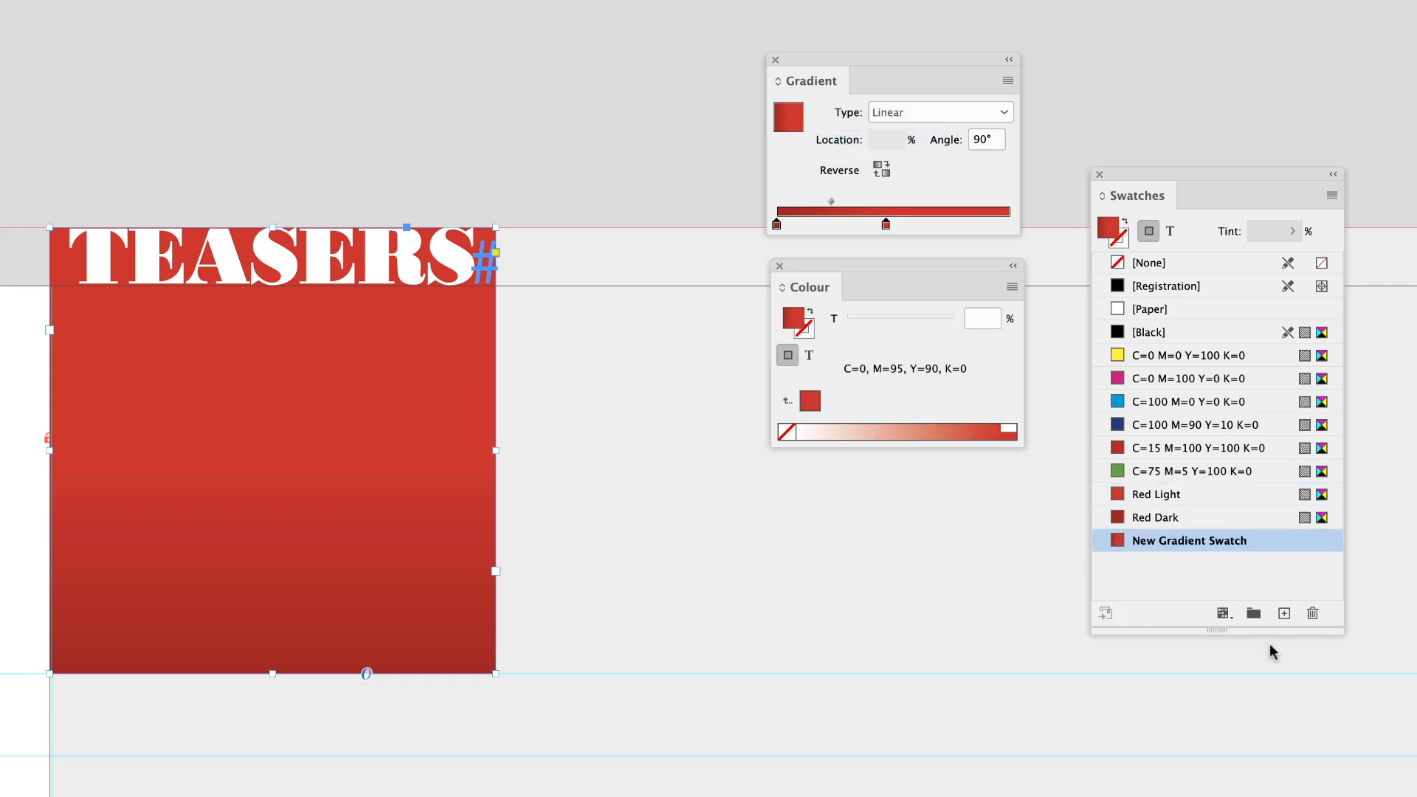
double_click(1221, 542)
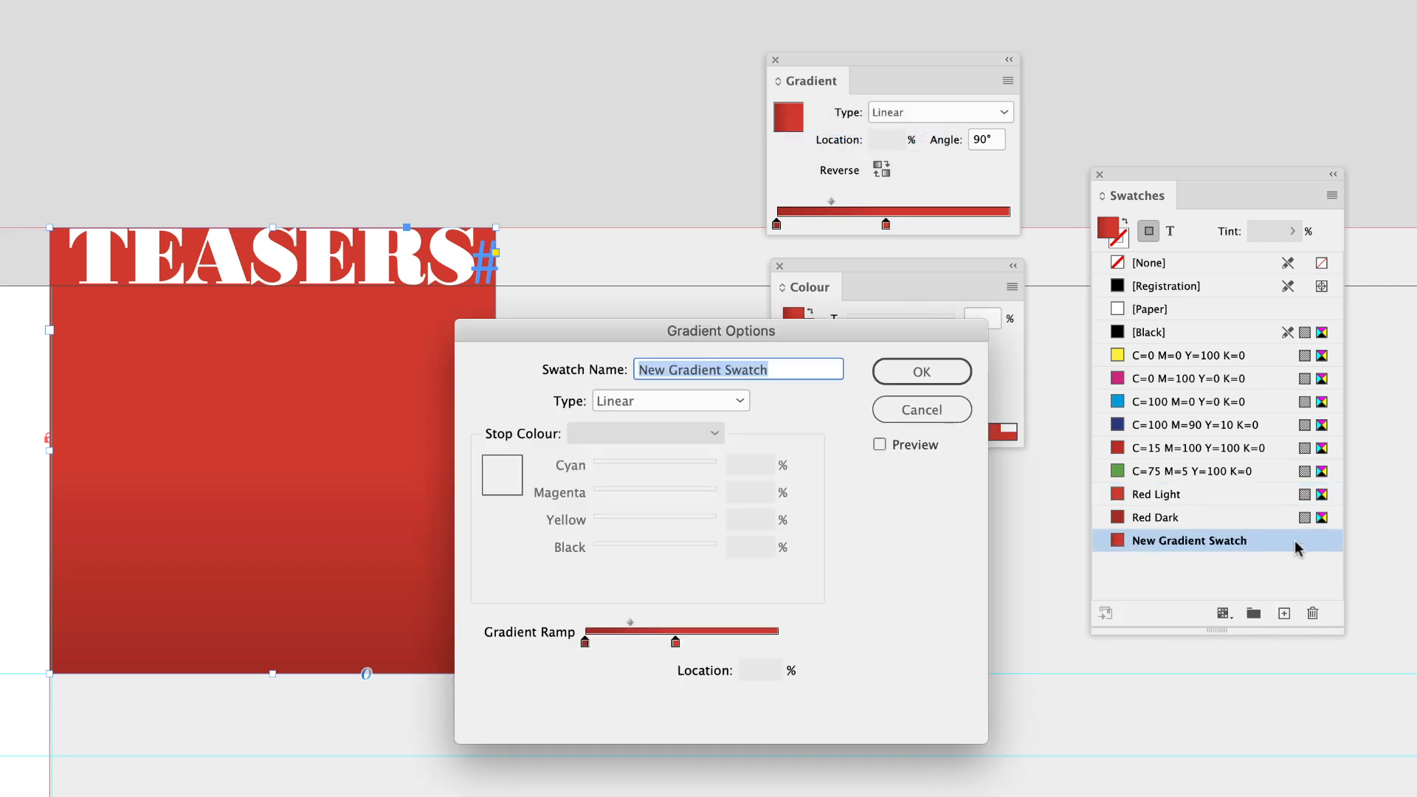
text(Red )
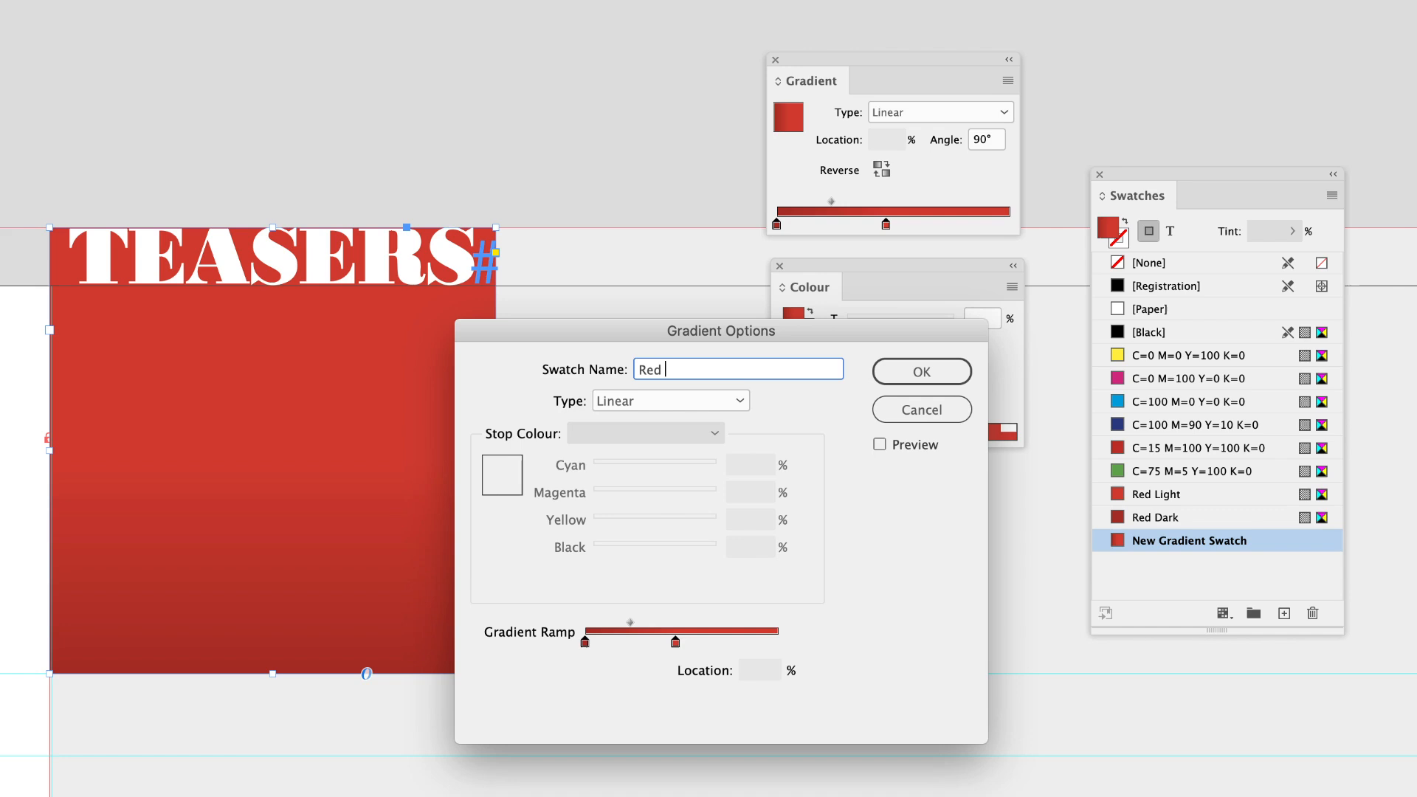
text(Gradient)
click(923, 372)
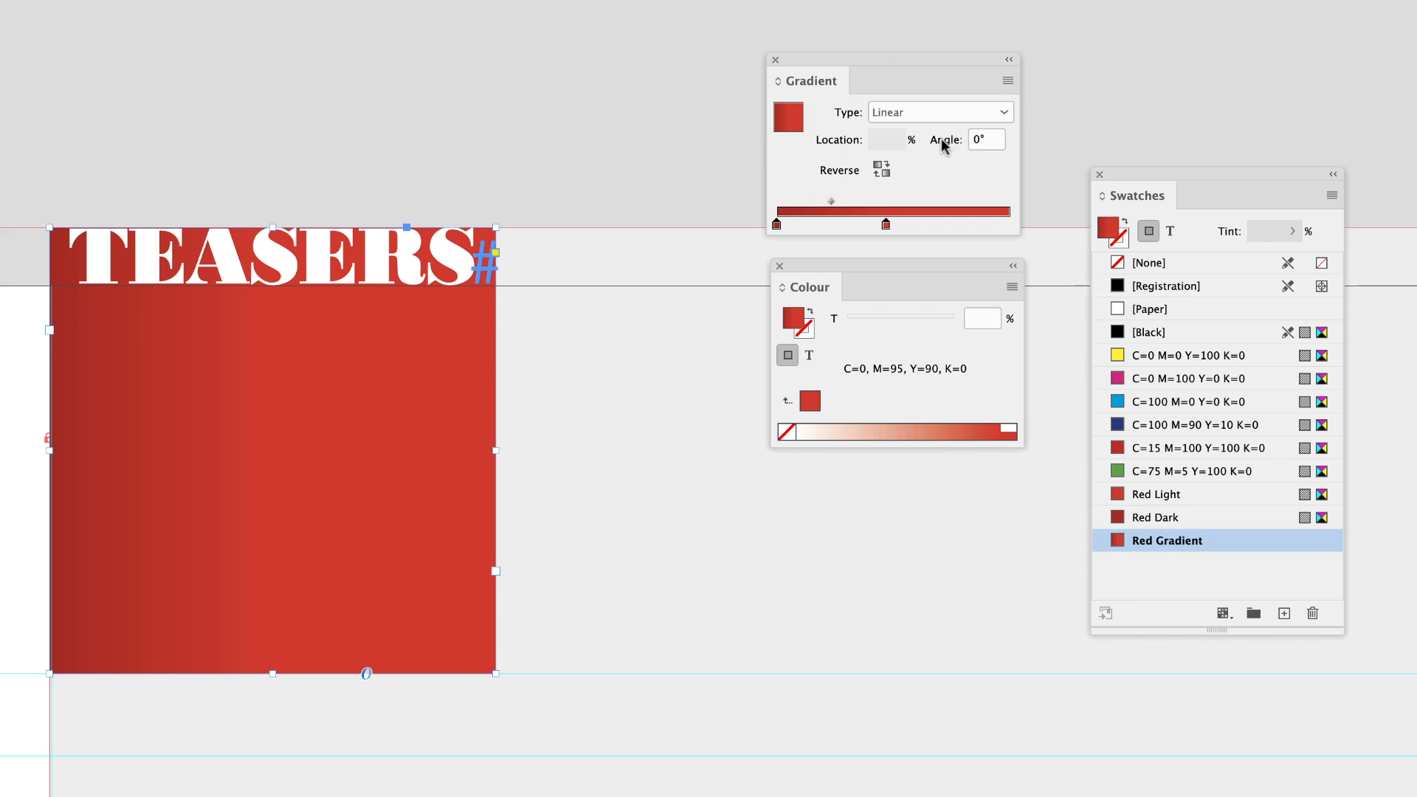
Apply the Red Gradient swatch to the TEASERS frame and set its gradient angle to 90°.
drag(1143, 534, 245, 383)
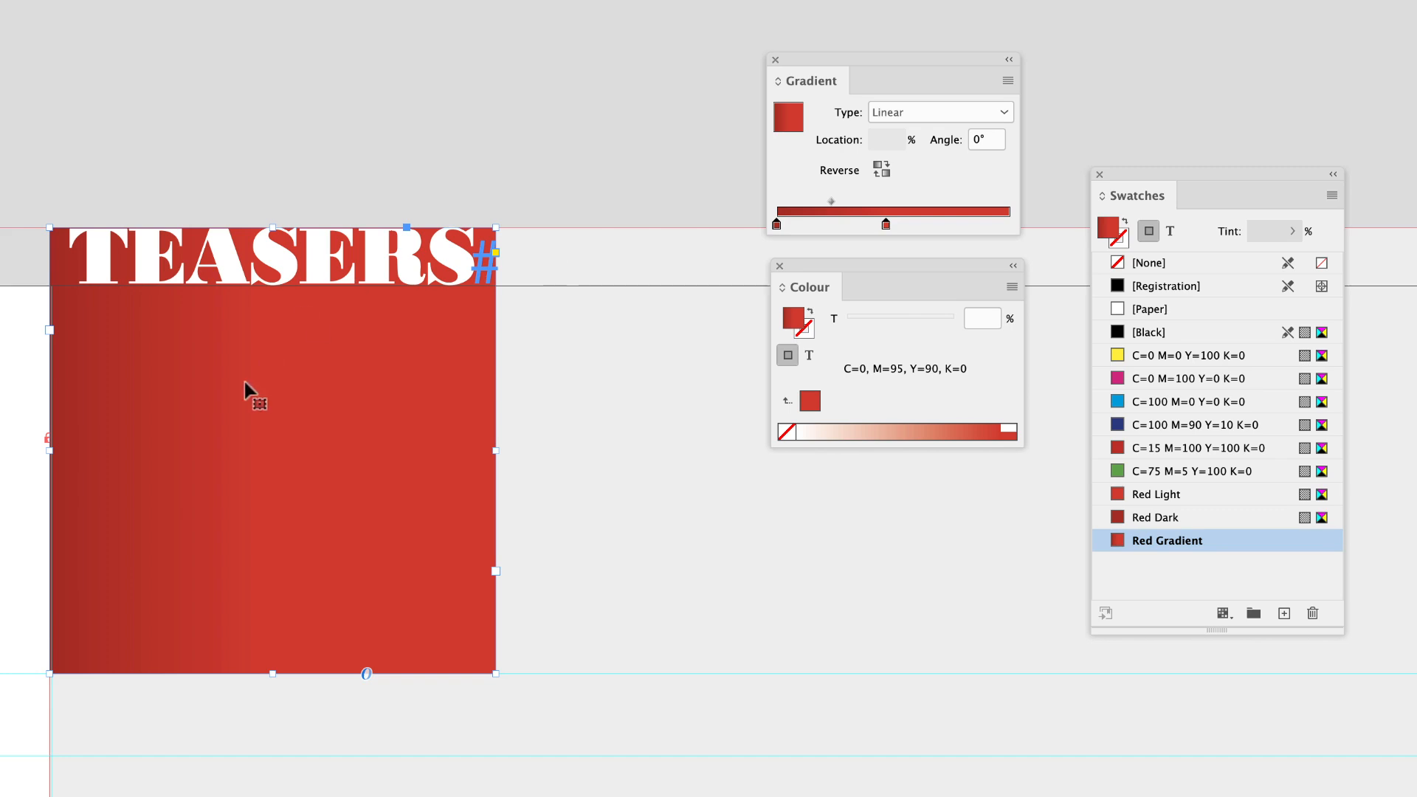
click(988, 140)
text(90)
key(Return)
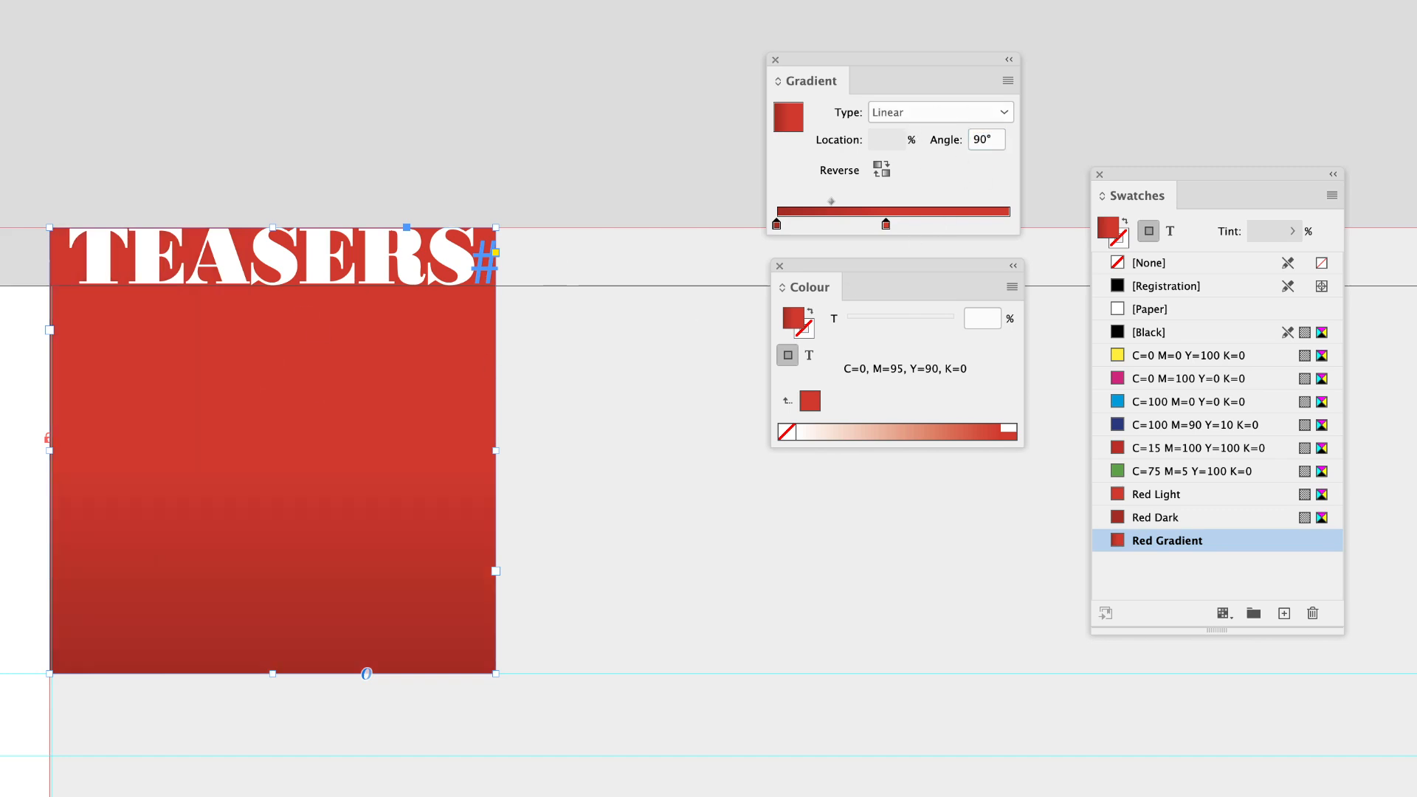